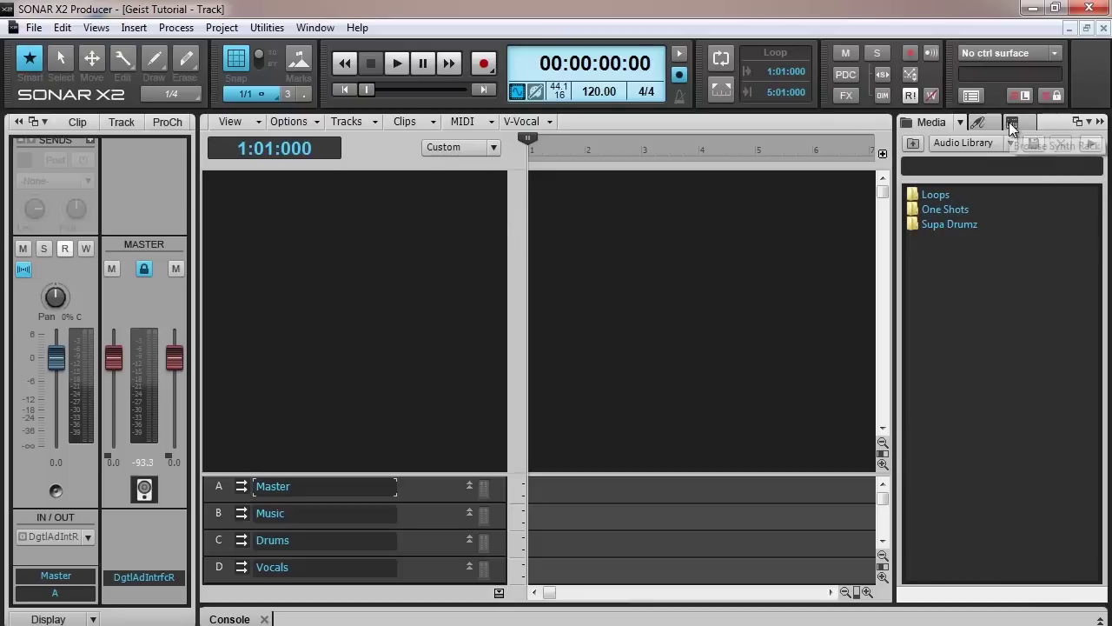
Step: Show the synth rack and accept adding the connected Q25 device
{"action": "left_click", "coordinate": [1011, 123]}
{"action": "left_click", "coordinate": [912, 142]}
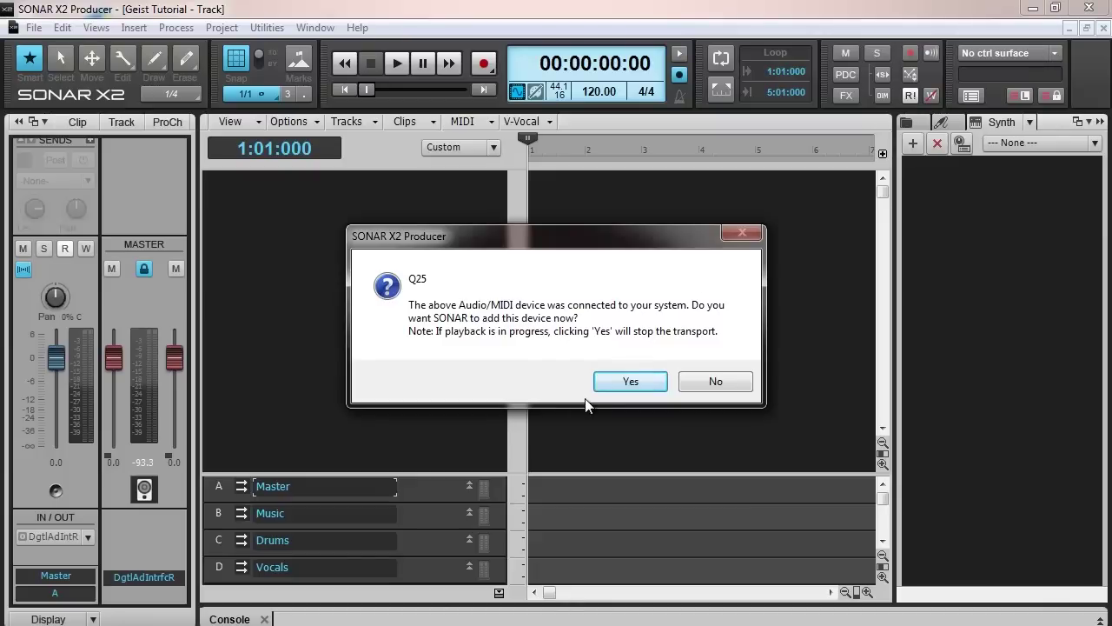
{"action": "left_click", "coordinate": [601, 383]}
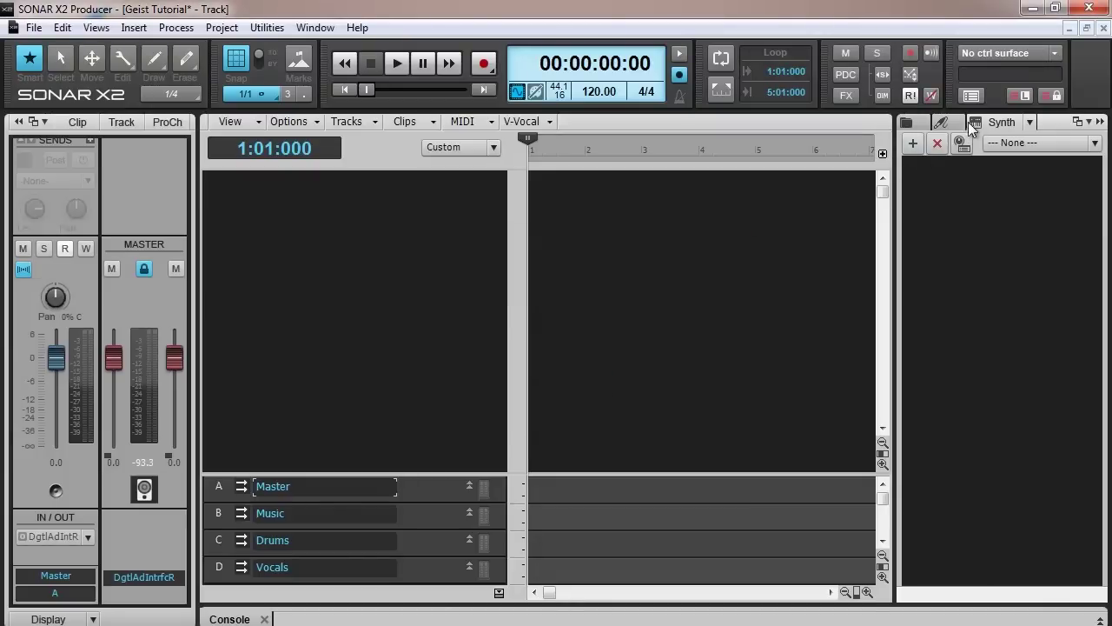
Step: Insert the Geist synth with a simple instrument track and its synth property page
{"action": "left_click", "coordinate": [912, 143]}
{"action": "mouse_move", "coordinate": [924, 167]}
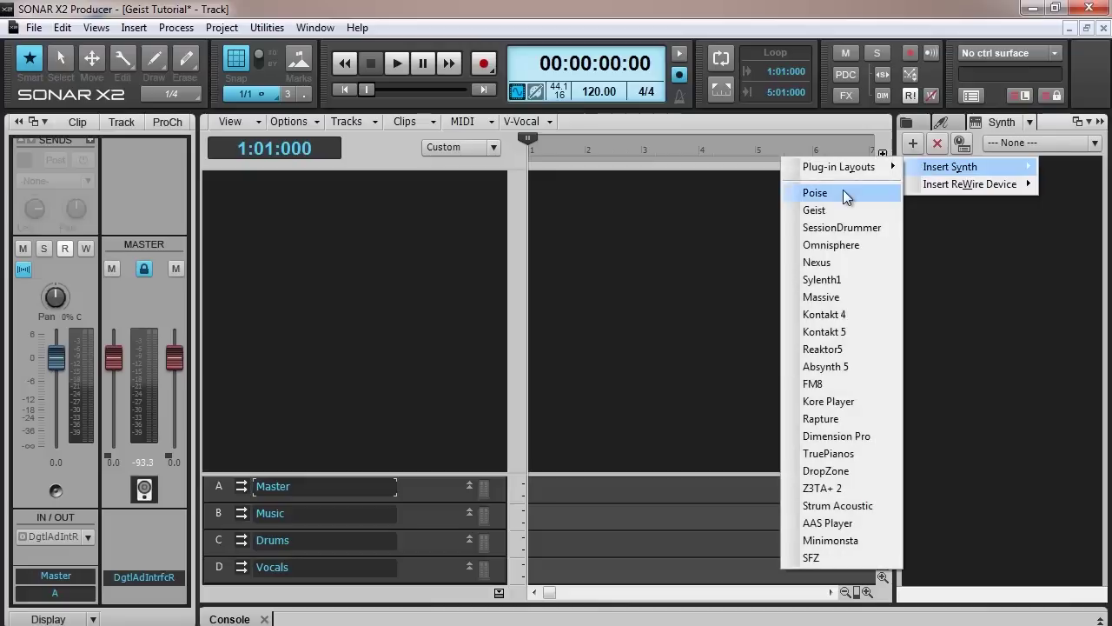
{"action": "left_click", "coordinate": [828, 210]}
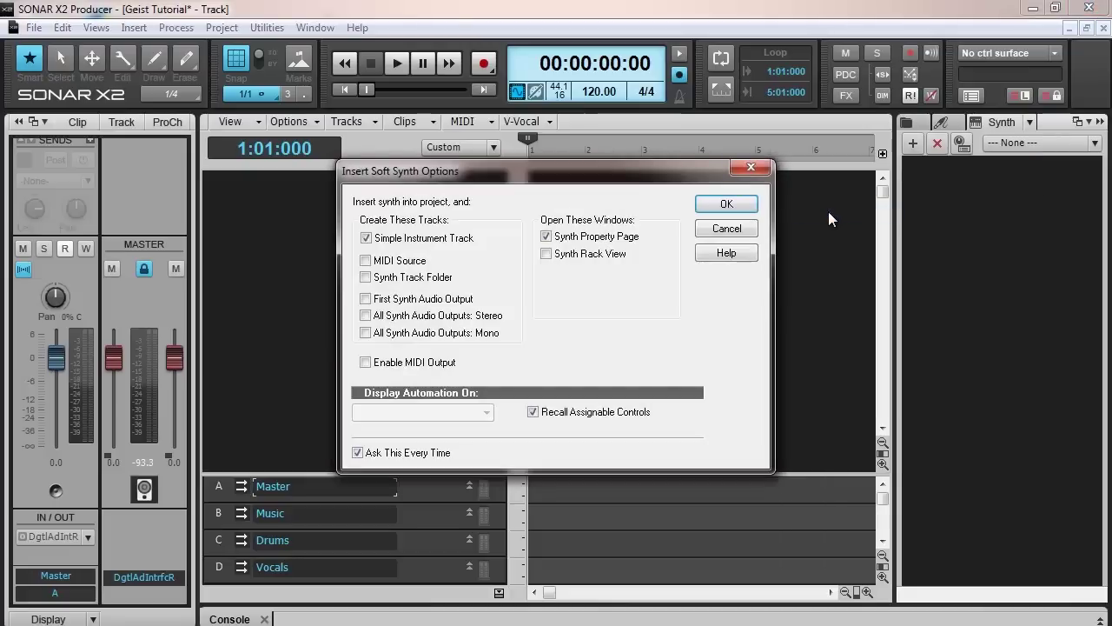
{"action": "left_click", "coordinate": [740, 205]}
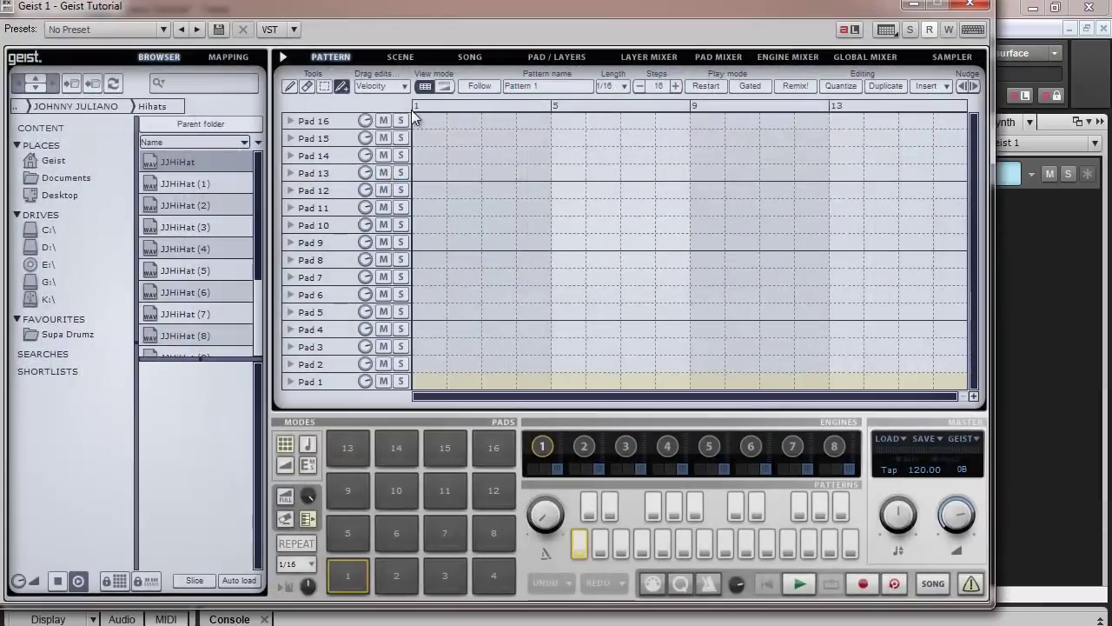
Step: Put the Geist window away and set the project tempo to 87 BPM
{"action": "left_click_drag", "start_coordinate": [464, 9], "coordinate": [531, 21]}
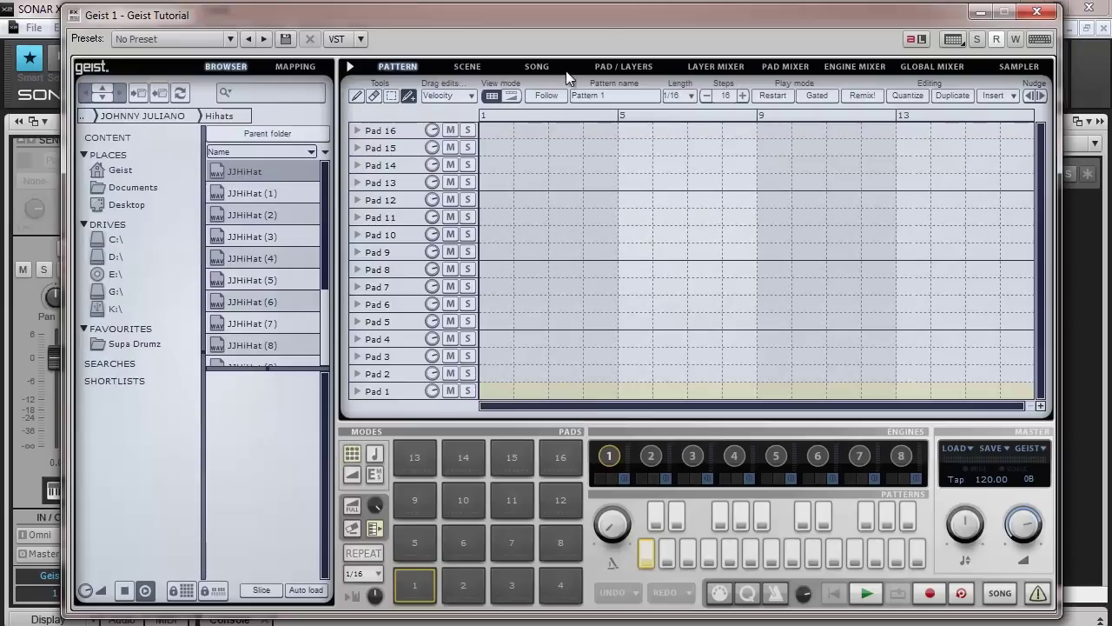
{"action": "left_click", "coordinate": [1037, 11]}
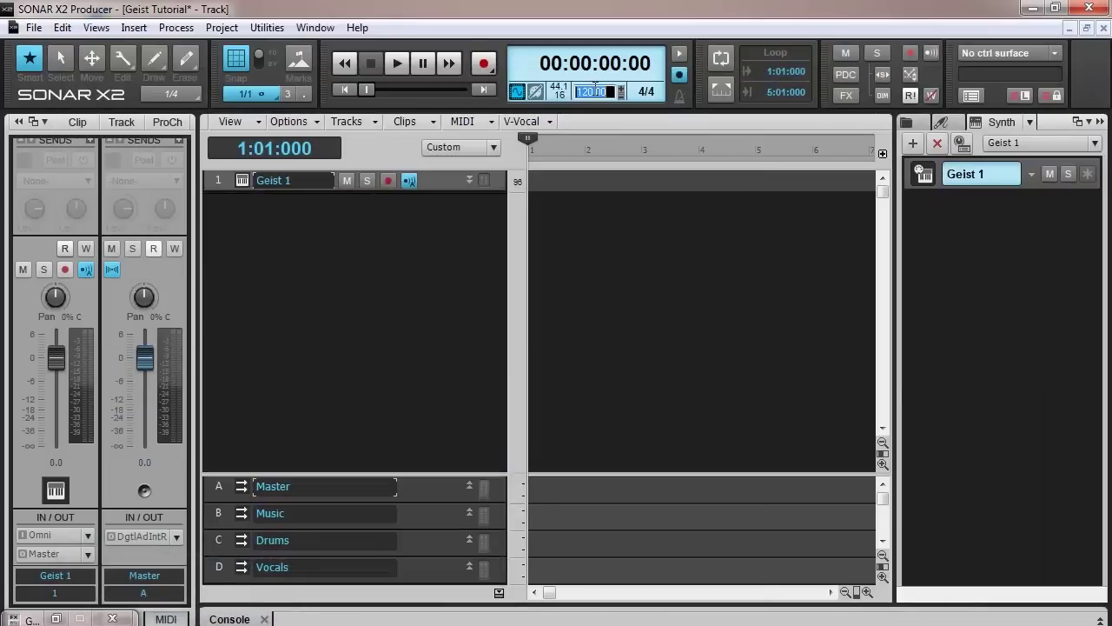
{"action": "type", "text": "87"}
{"action": "key", "text": "Return"}
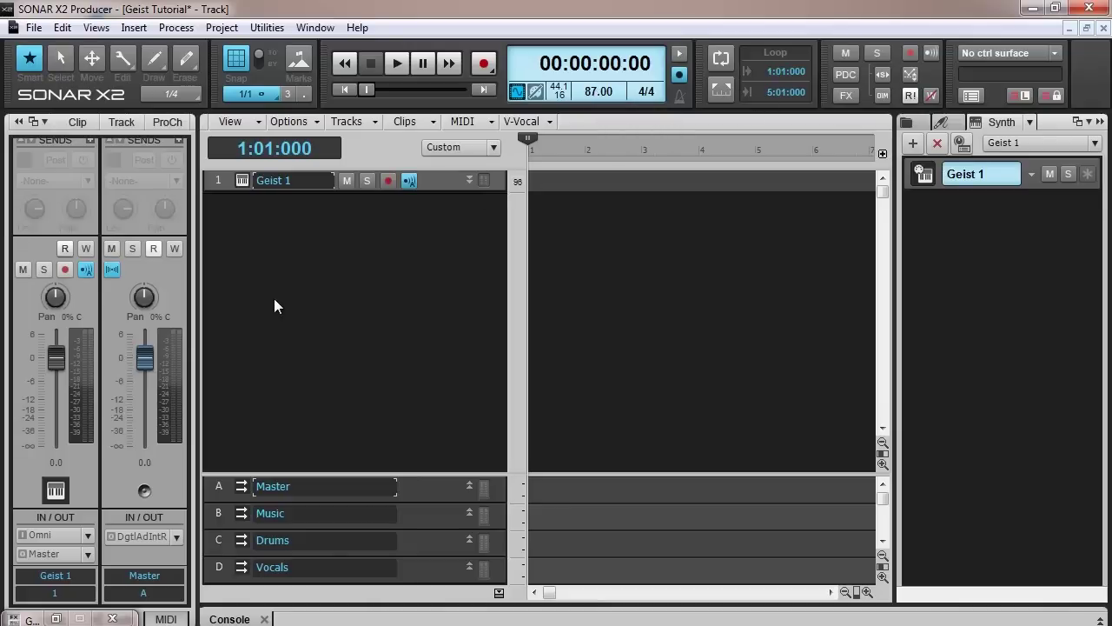
Step: Bring back the Geist window and load the JJHiHat (12) sample onto pad 9
{"action": "left_click", "coordinate": [59, 619]}
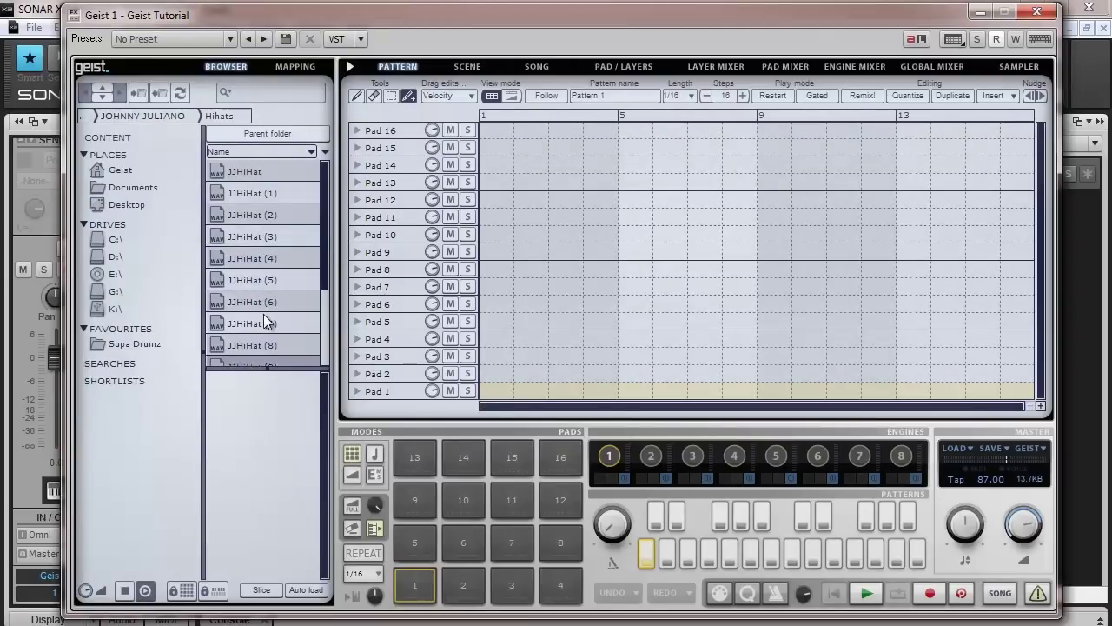
{"action": "scroll", "coordinate": [264, 321], "scroll_direction": "down", "scroll_amount": 2}
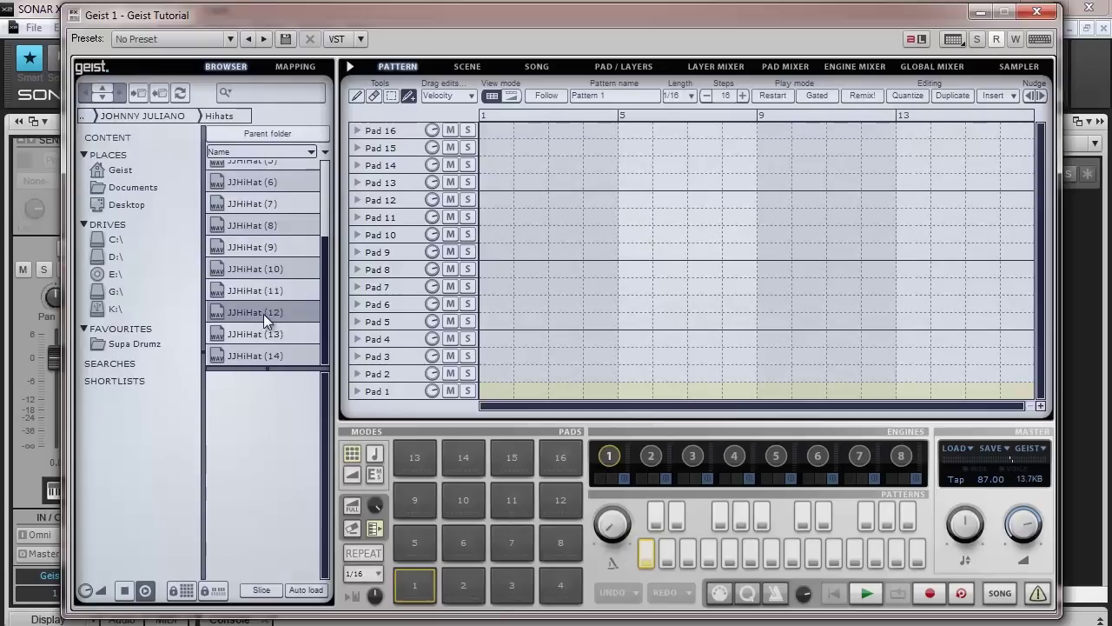
{"action": "left_click_drag", "start_coordinate": [217, 316], "coordinate": [422, 504]}
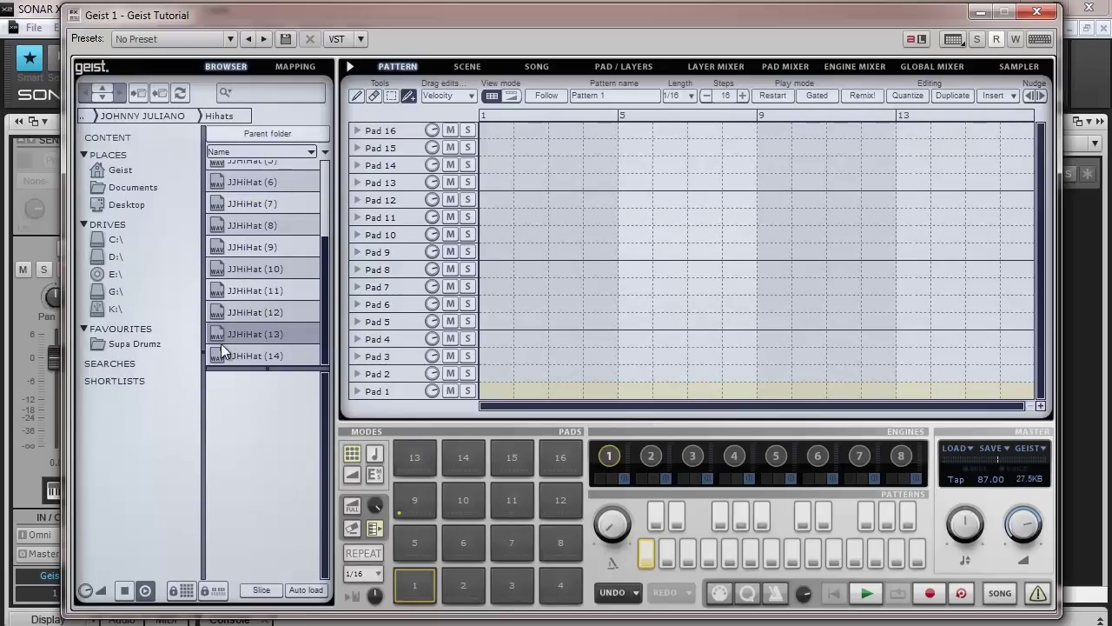
Step: Audition more hi-hat samples and load JJHiHat (2) onto pad 10
{"action": "left_click", "coordinate": [257, 351]}
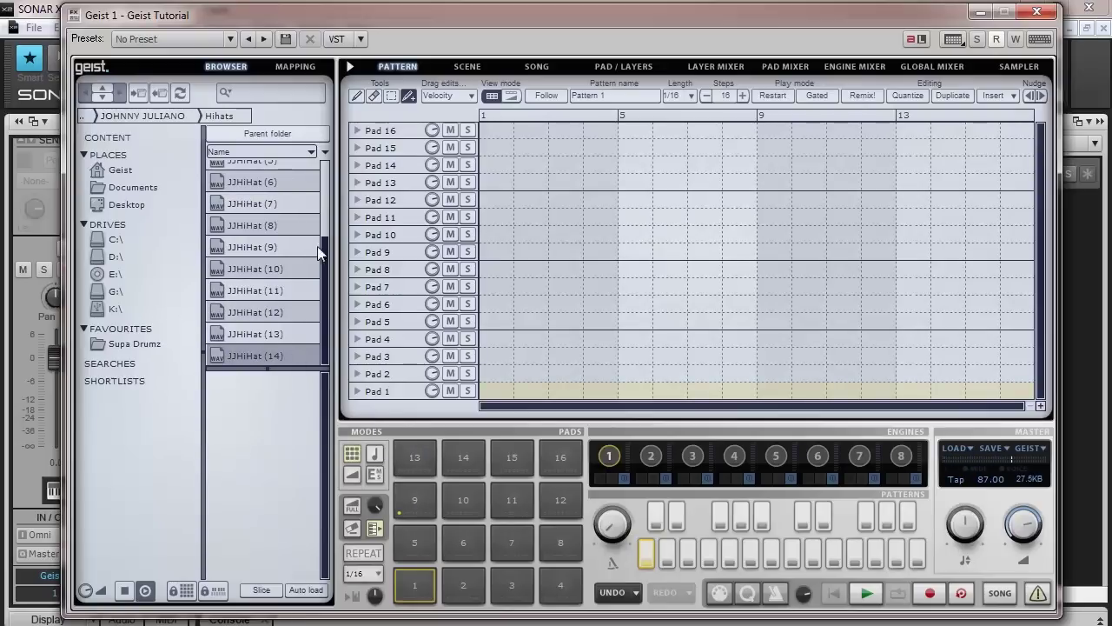
{"action": "left_click_drag", "start_coordinate": [322, 246], "coordinate": [327, 145]}
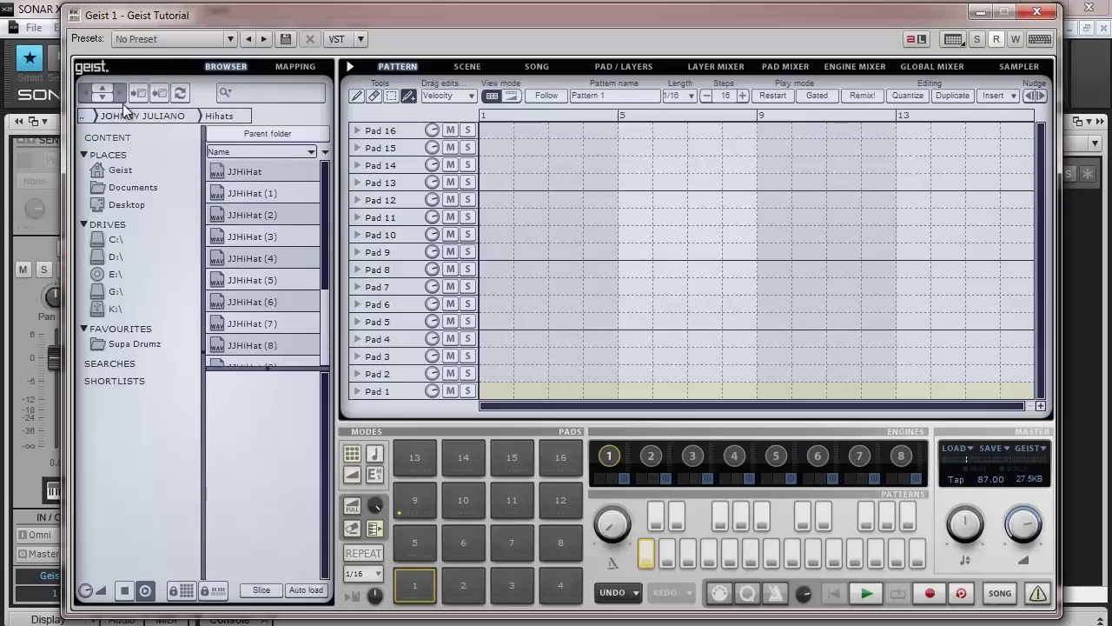
{"action": "left_click", "coordinate": [230, 213]}
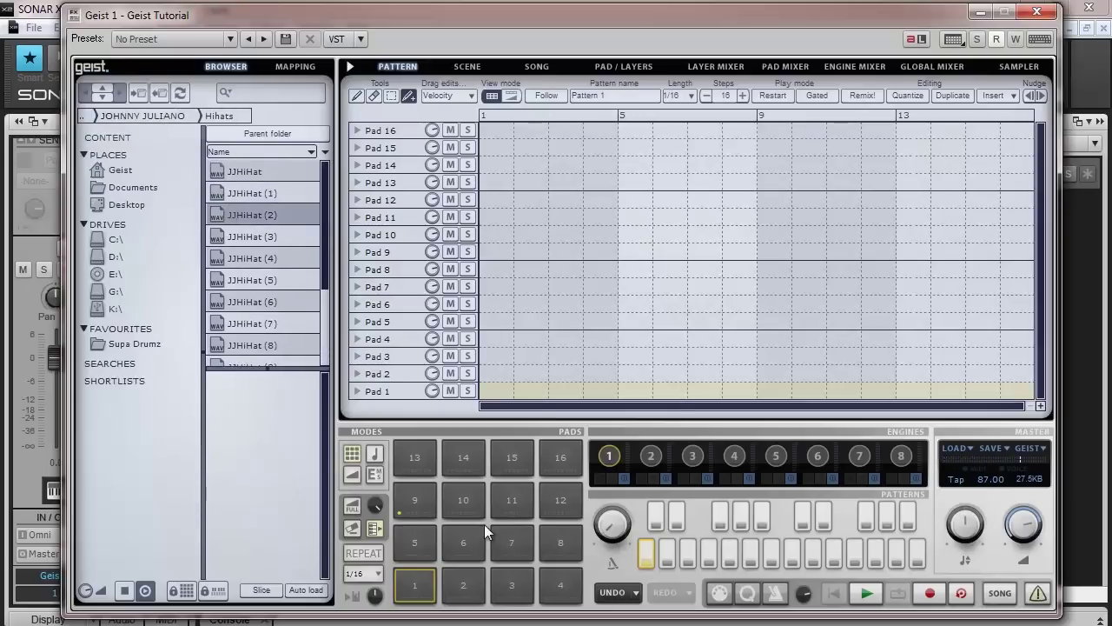
{"action": "left_click_drag", "start_coordinate": [222, 216], "coordinate": [453, 488]}
Step: Audition the samples in the Kicks folder and load JJKicks (14) onto pad 1
{"action": "left_click", "coordinate": [267, 133]}
{"action": "double_click", "coordinate": [215, 244]}
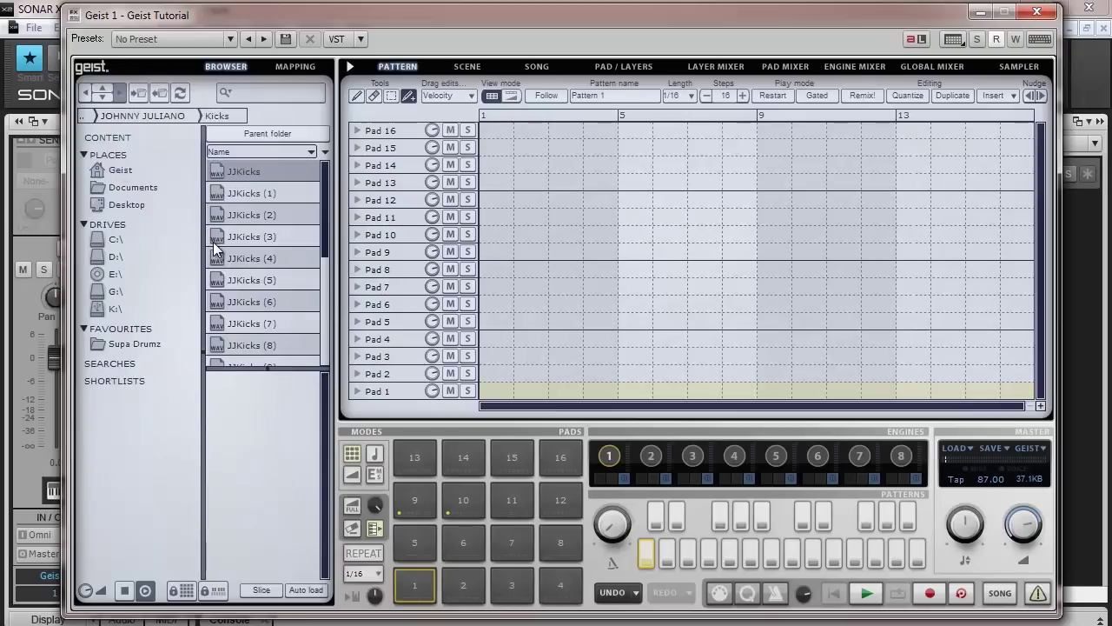
{"action": "left_click", "coordinate": [219, 238]}
{"action": "left_click", "coordinate": [221, 259]}
{"action": "key", "text": "Down"}
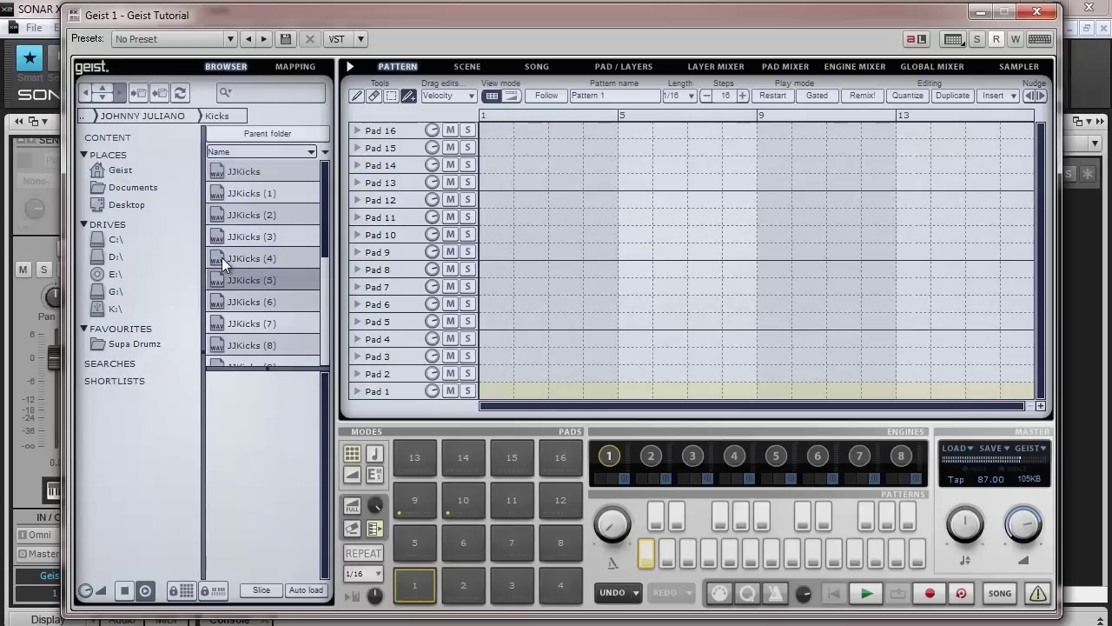
{"action": "key", "text": "Down"}
{"action": "key", "text": "Up"}
{"action": "key", "text": "Down"}
{"action": "key", "text": "Down"}
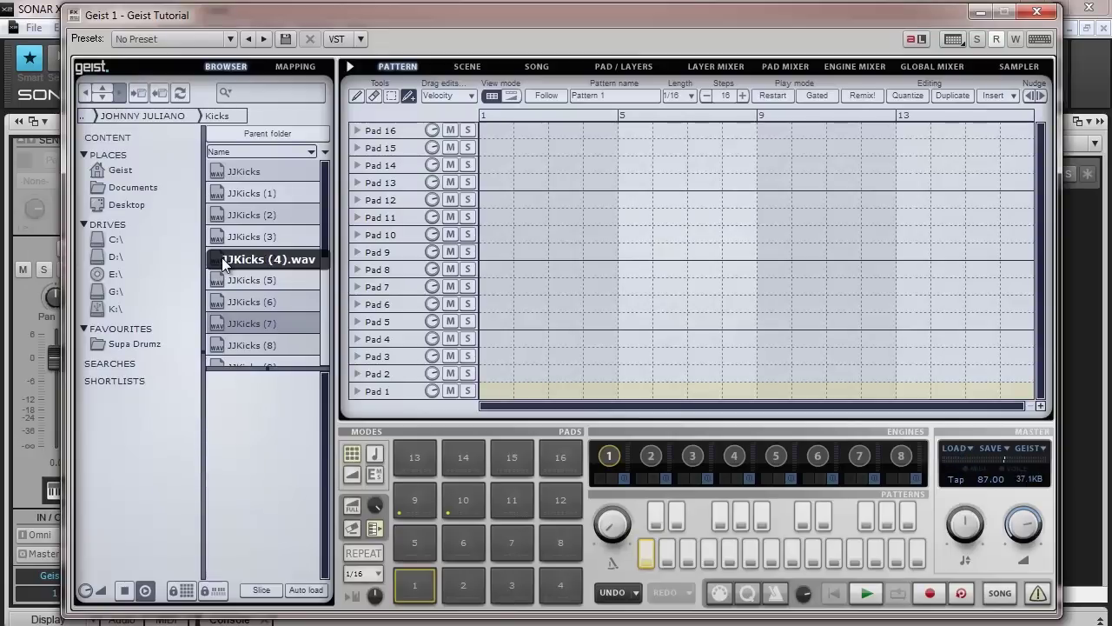
{"action": "key", "text": "Down"}
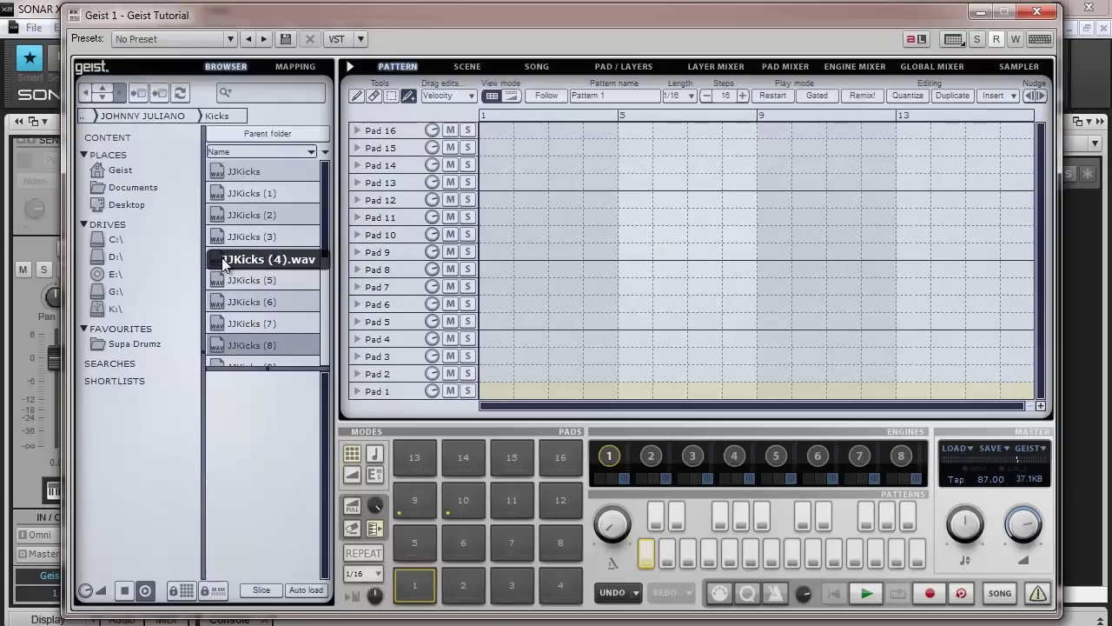
{"action": "key", "text": "Down"}
{"action": "key", "text": "Up"}
{"action": "key", "text": "Down"}
{"action": "key", "text": "Down"}
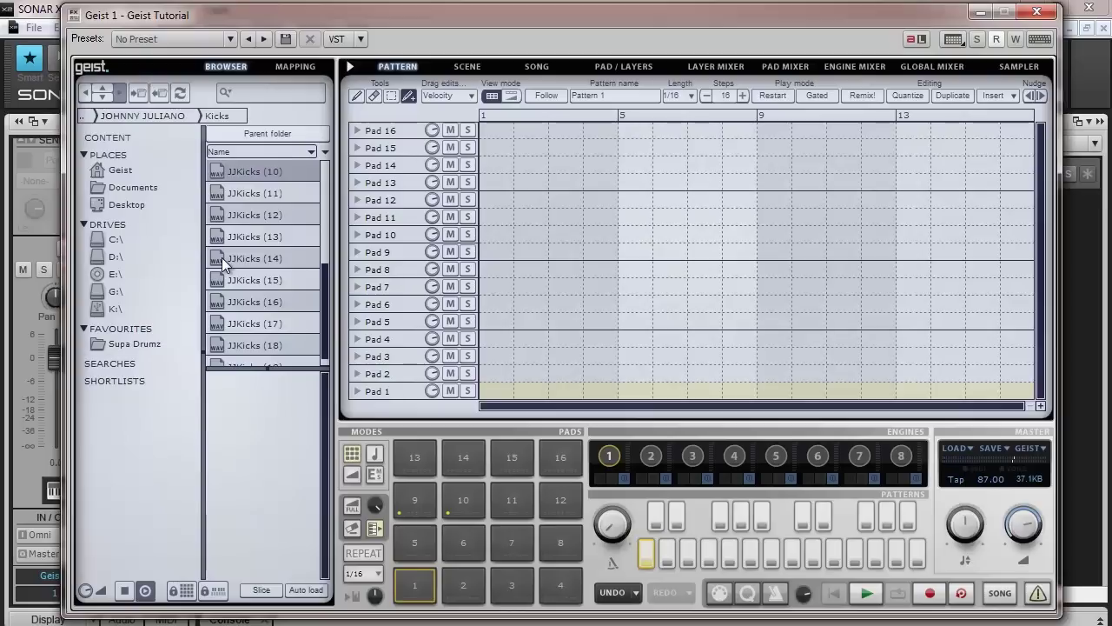
{"action": "key", "text": "Down"}
{"action": "key", "text": "Down"}
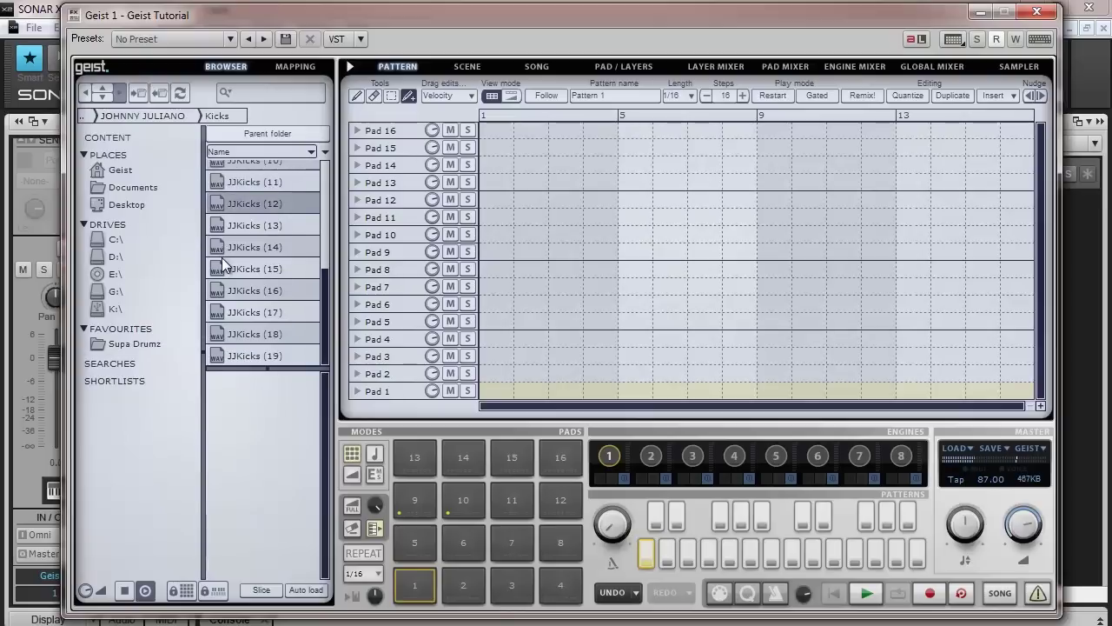
{"action": "key", "text": "Down"}
{"action": "key", "text": "Down"}
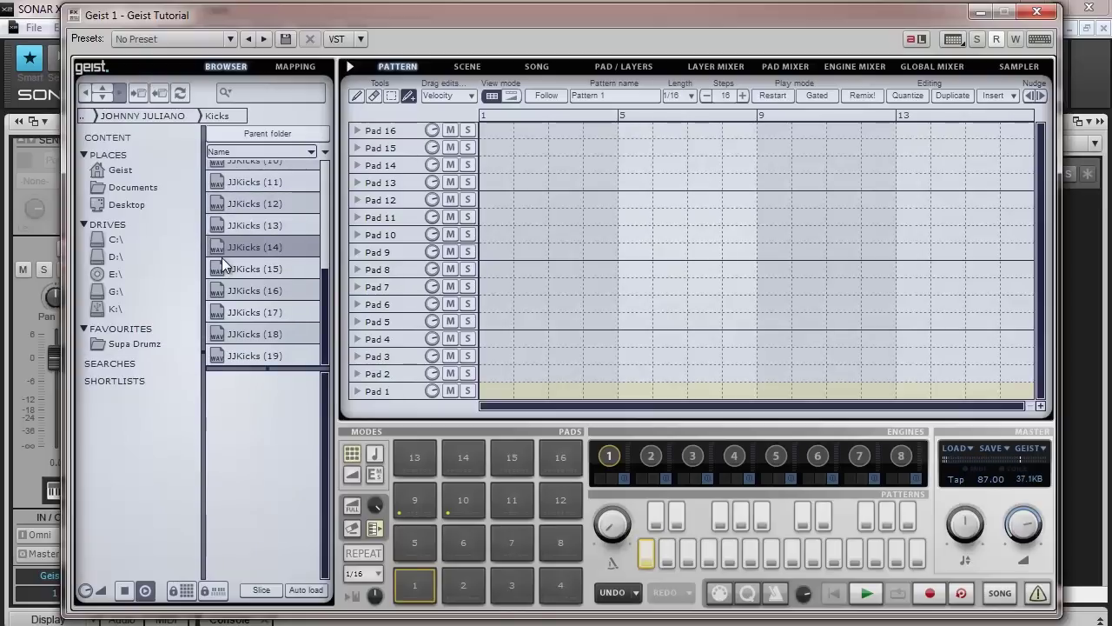
{"action": "key", "text": "Down"}
{"action": "key", "text": "Up"}
{"action": "left_click_drag", "start_coordinate": [221, 247], "coordinate": [415, 582]}
Step: Compare the two kick samples after JJKicks (14) and load JJKicks (15) onto pad 2
{"action": "left_click", "coordinate": [213, 271]}
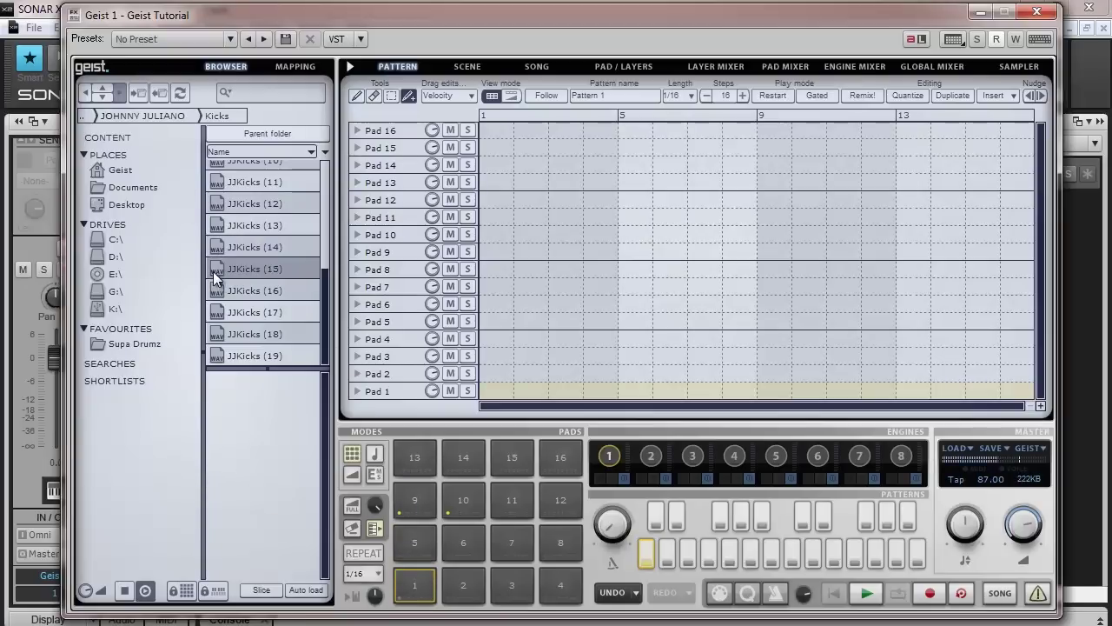
{"action": "left_click", "coordinate": [214, 291]}
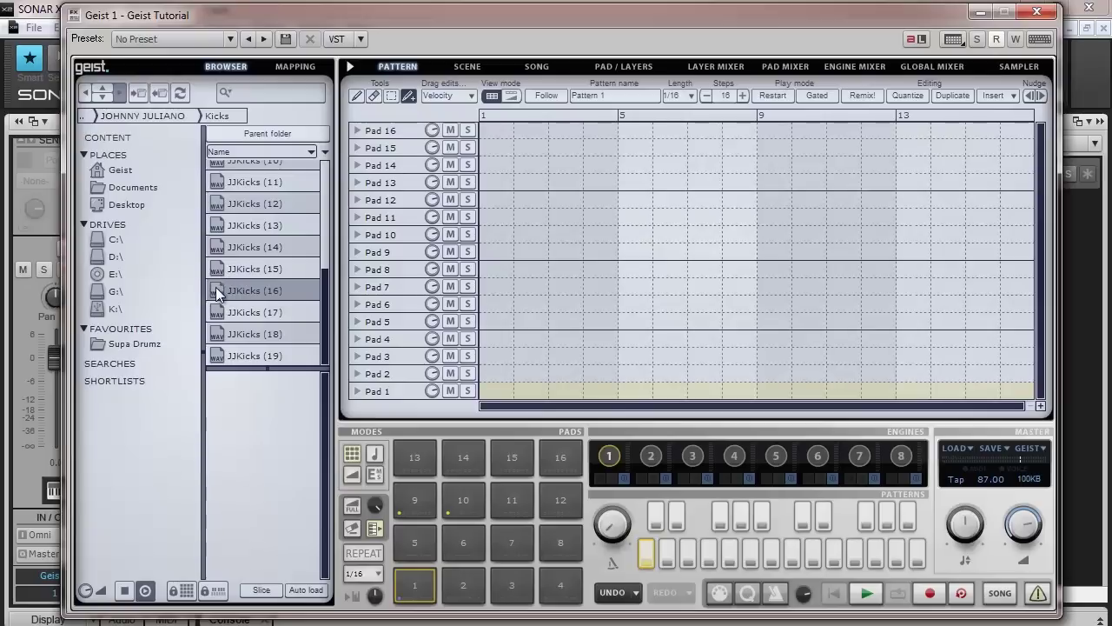
{"action": "left_click", "coordinate": [223, 268]}
{"action": "left_click_drag", "start_coordinate": [217, 268], "coordinate": [465, 586]}
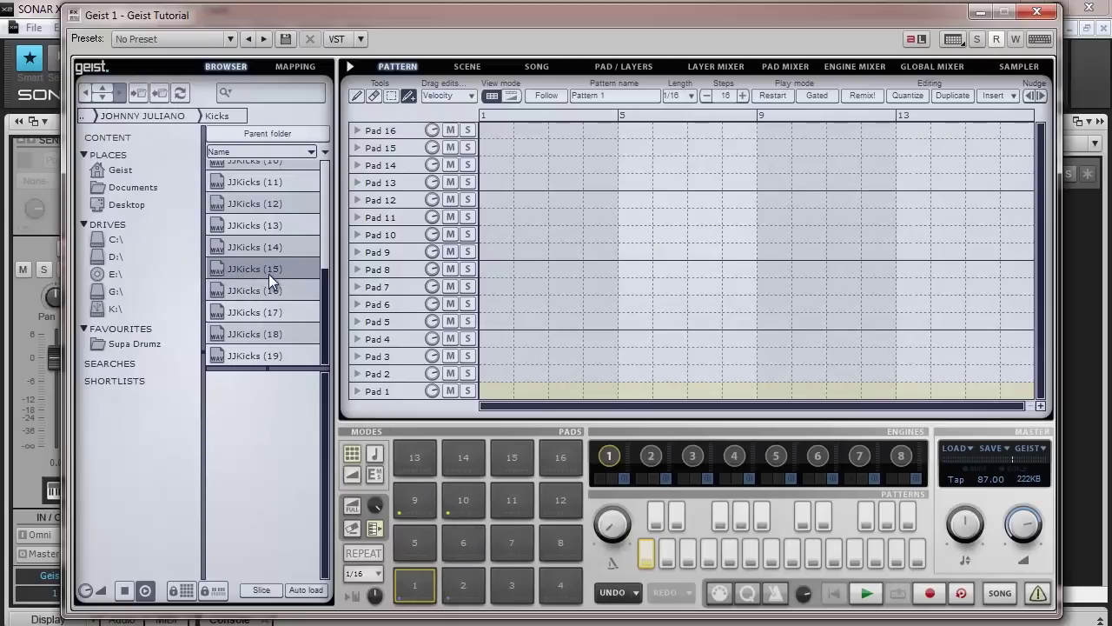
Step: Audition samples in the Claps folder and load JJClap (5) onto pad 5
{"action": "left_click", "coordinate": [250, 136]}
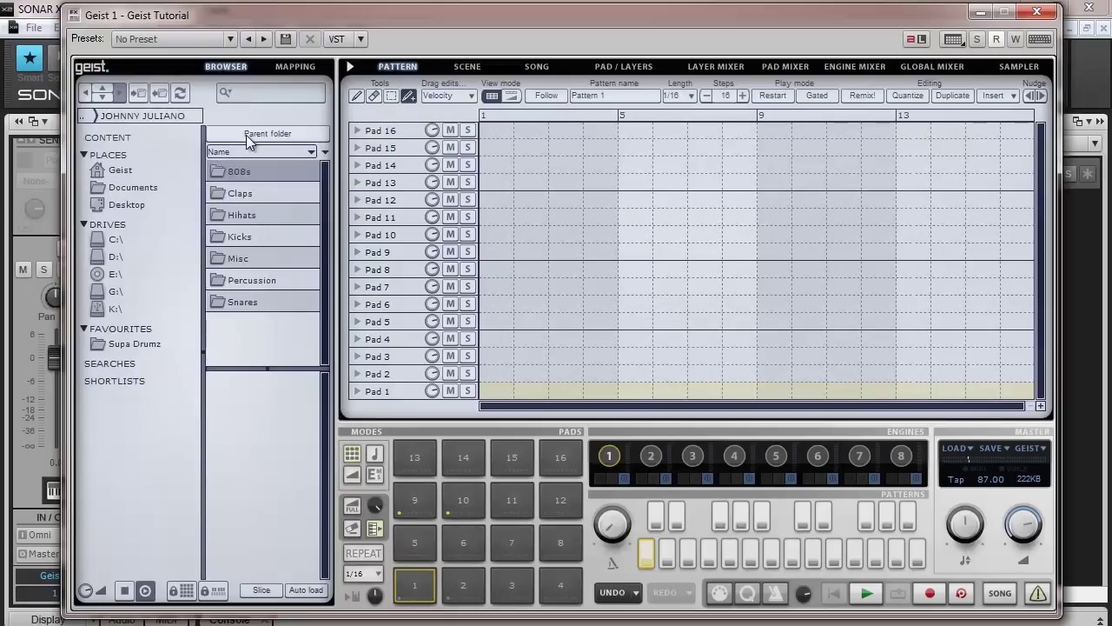
{"action": "left_click", "coordinate": [214, 305]}
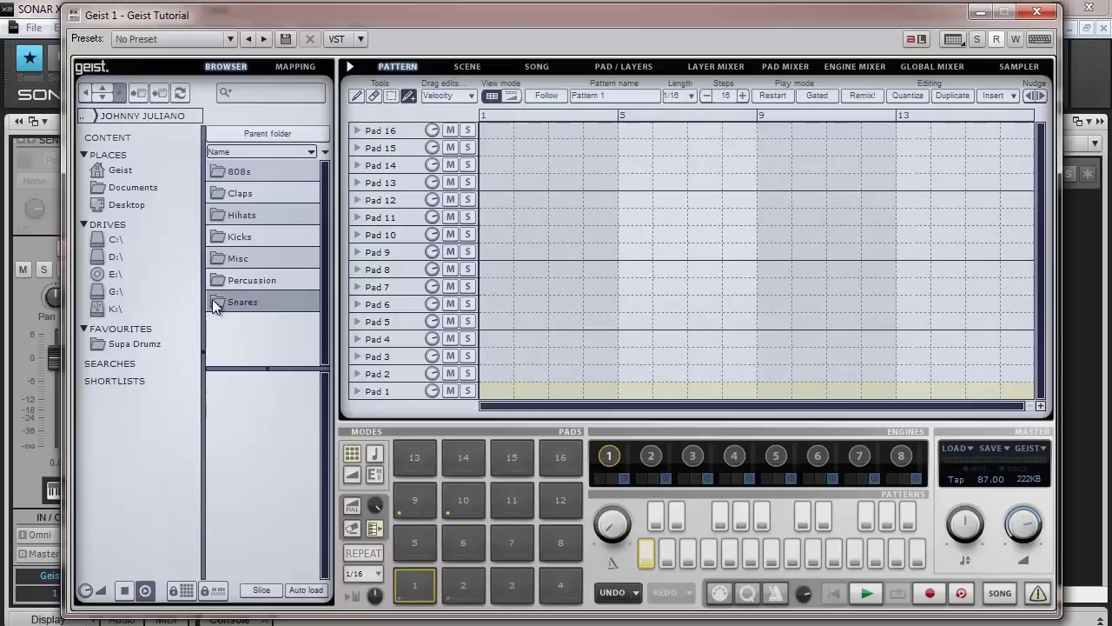
{"action": "left_click", "coordinate": [219, 189]}
{"action": "double_click", "coordinate": [219, 190]}
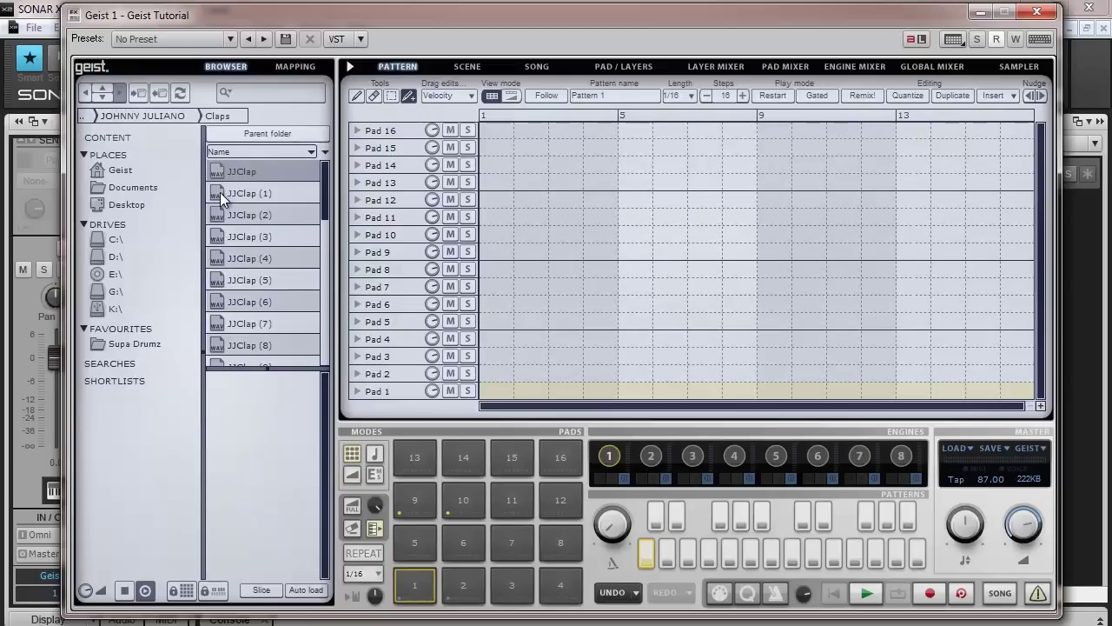
{"action": "left_click", "coordinate": [244, 218]}
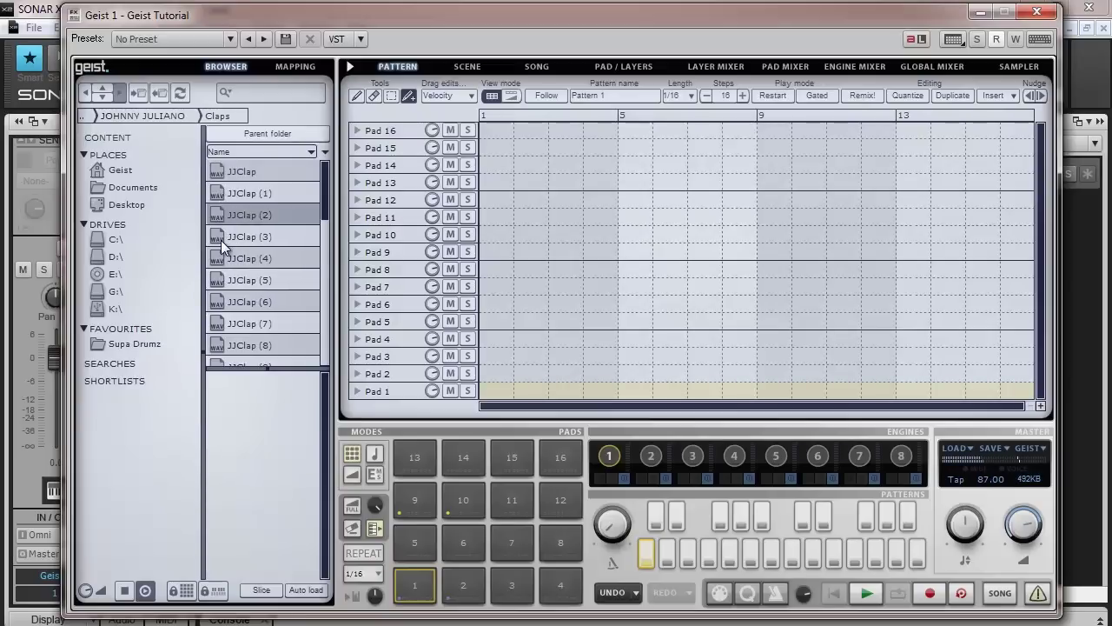
{"action": "key", "text": "Down"}
{"action": "key", "text": "Down"}
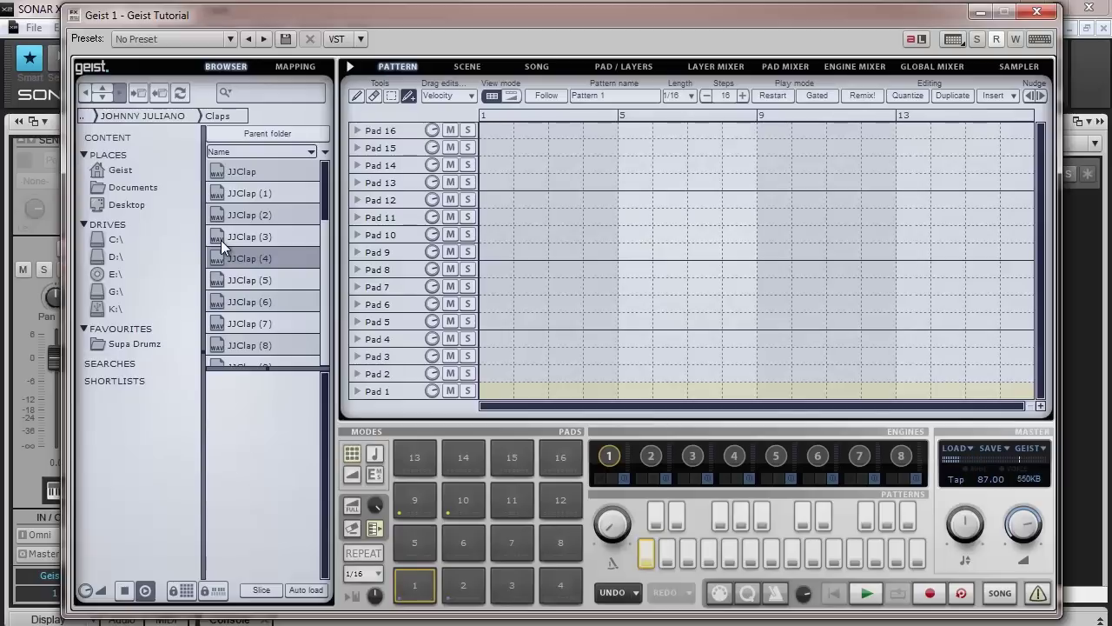
{"action": "key", "text": "Down"}
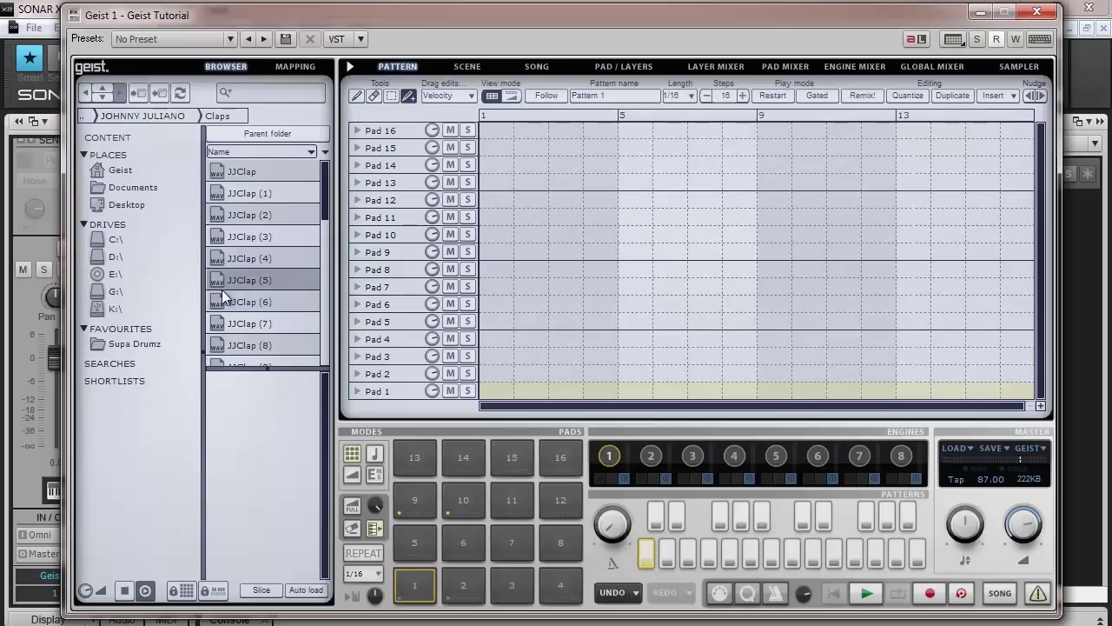
{"action": "left_click_drag", "start_coordinate": [220, 283], "coordinate": [408, 539]}
Step: Load the JJClap (13) sample from further down the list onto pad 6
{"action": "scroll", "coordinate": [252, 342], "scroll_direction": "down", "scroll_amount": 3}
{"action": "scroll", "coordinate": [253, 342], "scroll_direction": "down", "scroll_amount": 3}
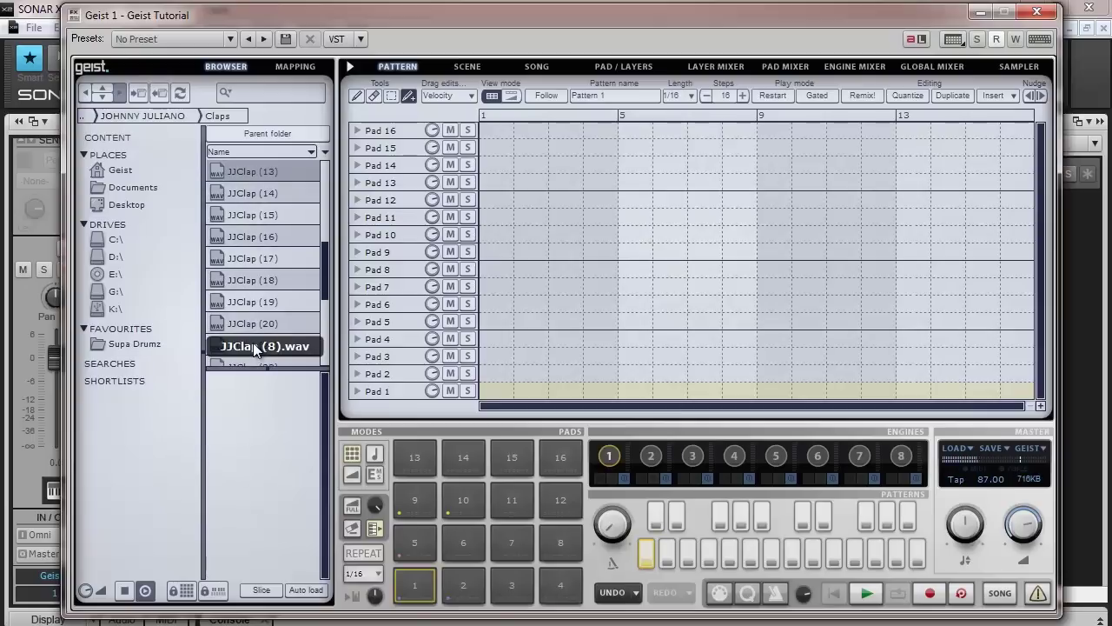
{"action": "left_click_drag", "start_coordinate": [222, 176], "coordinate": [463, 542]}
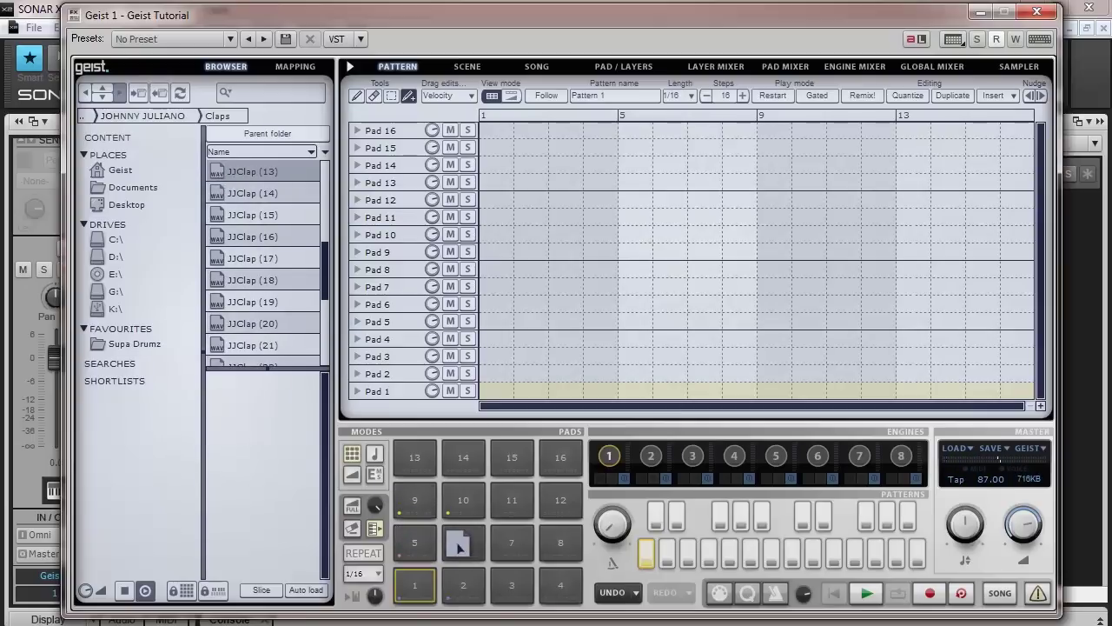
Step: Audition the samples in the Snares folder and load JJSnares (16) onto pad 7
{"action": "left_click", "coordinate": [248, 135]}
{"action": "double_click", "coordinate": [220, 301]}
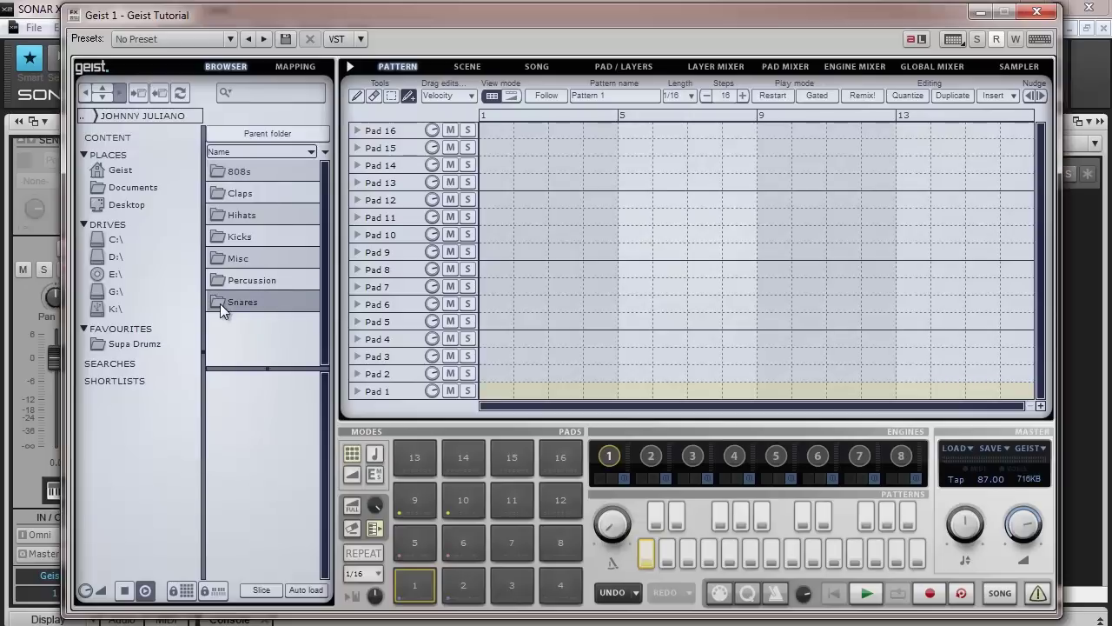
{"action": "left_click", "coordinate": [220, 303]}
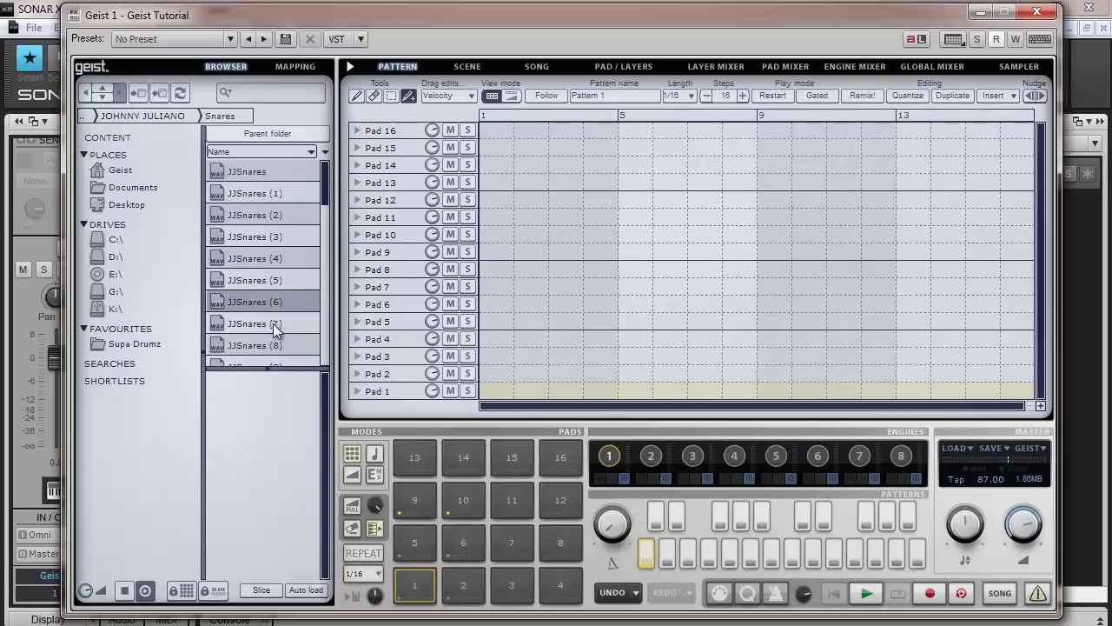
{"action": "key", "text": "Down"}
{"action": "key", "text": "Down"}
{"action": "key", "text": "Down"}
{"action": "scroll", "coordinate": [272, 326], "scroll_direction": "down", "scroll_amount": 1}
{"action": "key", "text": "Down"}
{"action": "key", "text": "Down"}
{"action": "key", "text": "Down"}
{"action": "key", "text": "Down"}
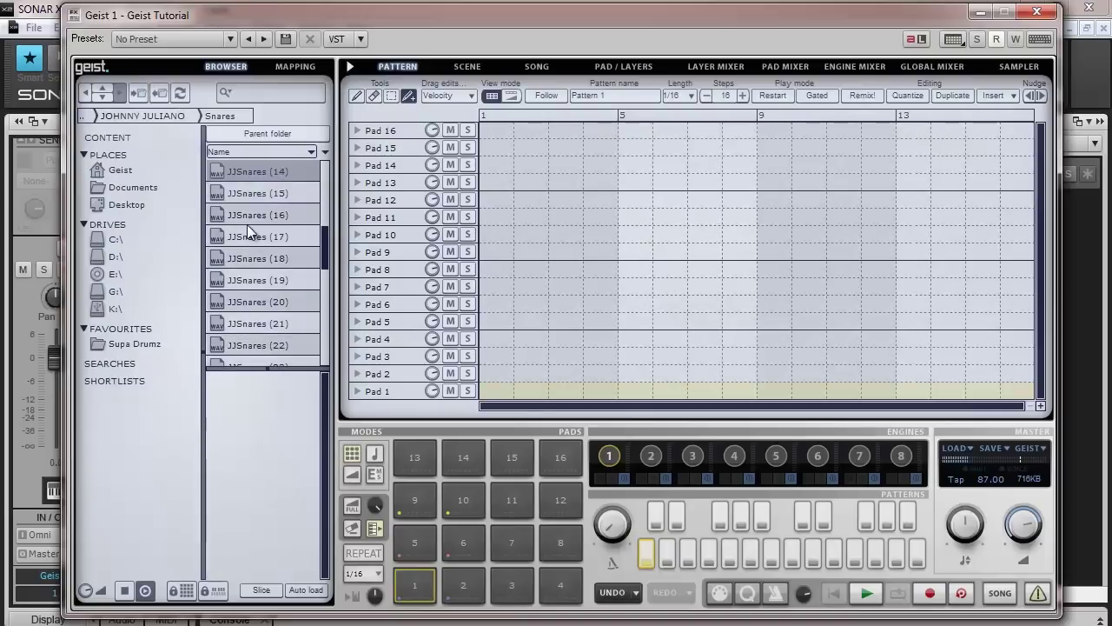
{"action": "mouse_move", "coordinate": [219, 219]}
{"action": "left_mouse_down"}
{"action": "mouse_move", "coordinate": [365, 331]}
{"action": "mouse_move", "coordinate": [515, 536]}
{"action": "left_mouse_up"}
Step: Compare the snare samples from JJSnares (18) to JJSnares (22) and load JJSnares (21) onto pad 8
{"action": "left_click", "coordinate": [232, 250]}
{"action": "left_click", "coordinate": [234, 279]}
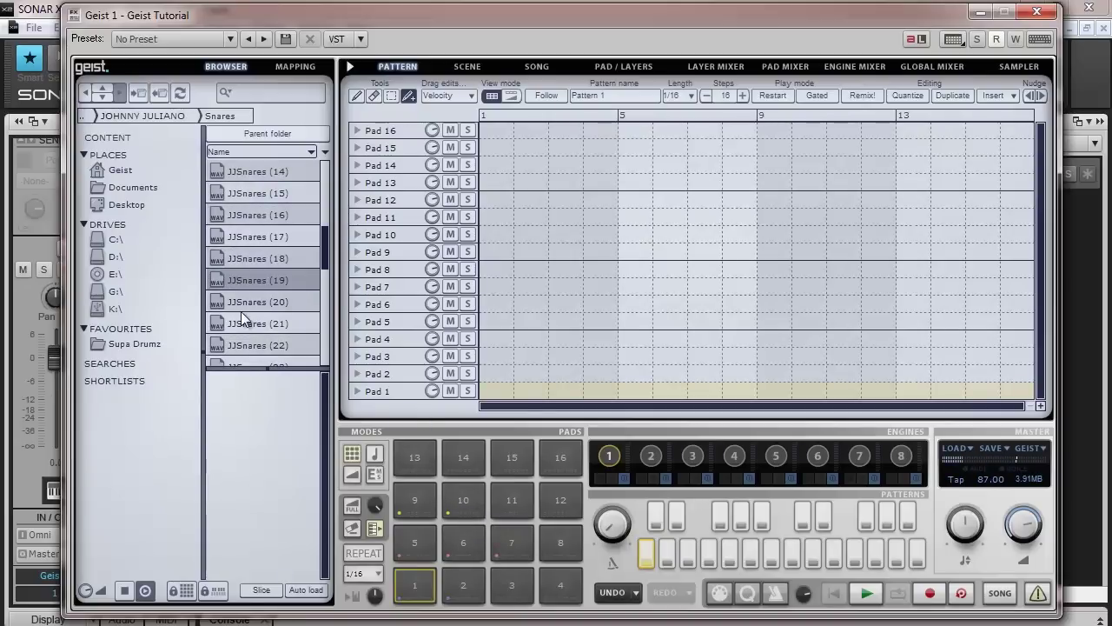
{"action": "left_click", "coordinate": [243, 309]}
{"action": "left_click", "coordinate": [237, 344]}
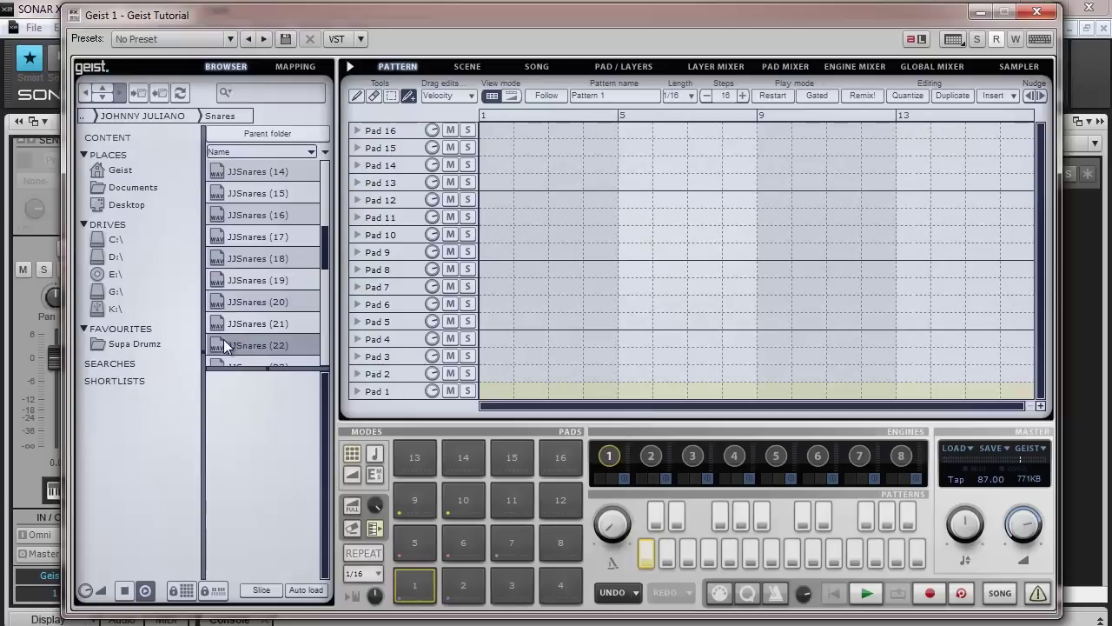
{"action": "left_click", "coordinate": [220, 326]}
{"action": "left_click_drag", "start_coordinate": [219, 322], "coordinate": [560, 551]}
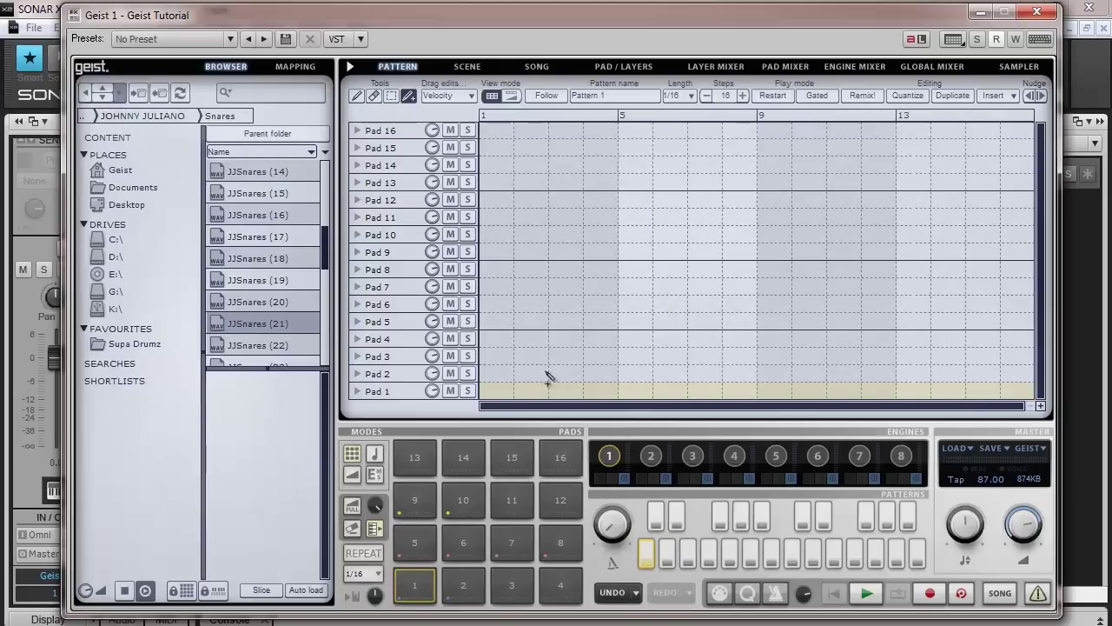
Step: Set the length of Pattern 1 to 32 steps
{"action": "double_click", "coordinate": [724, 94]}
{"action": "type", "text": "32"}
{"action": "key", "text": "Return"}
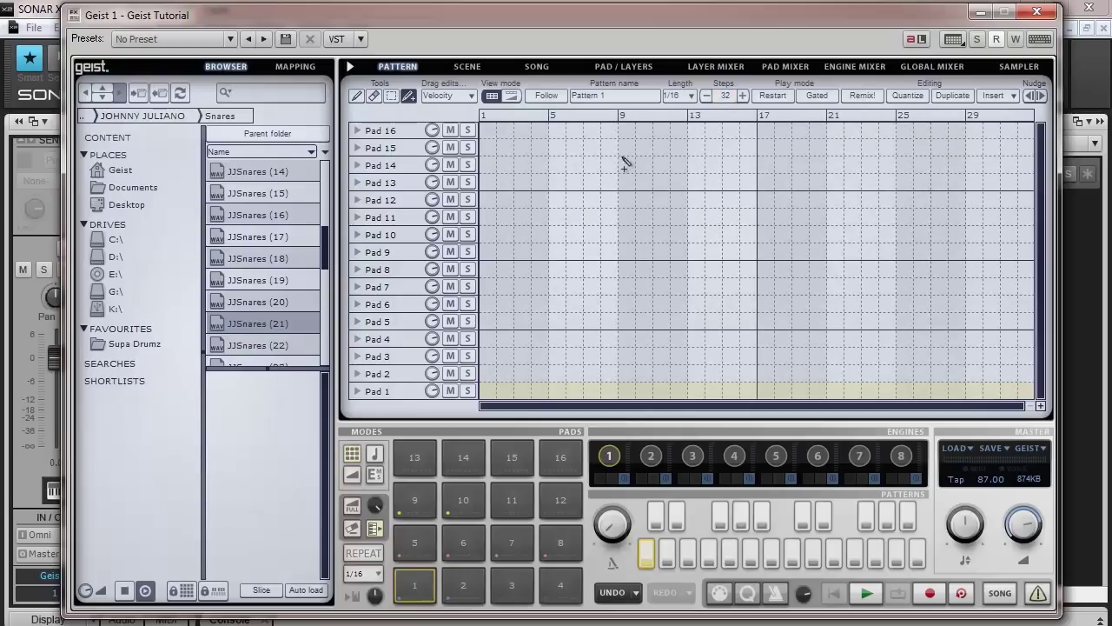
Step: Audition the clap and snare sounds on pads 5 to 8, finishing on pad 6
{"action": "left_click", "coordinate": [406, 547]}
{"action": "left_click", "coordinate": [472, 544]}
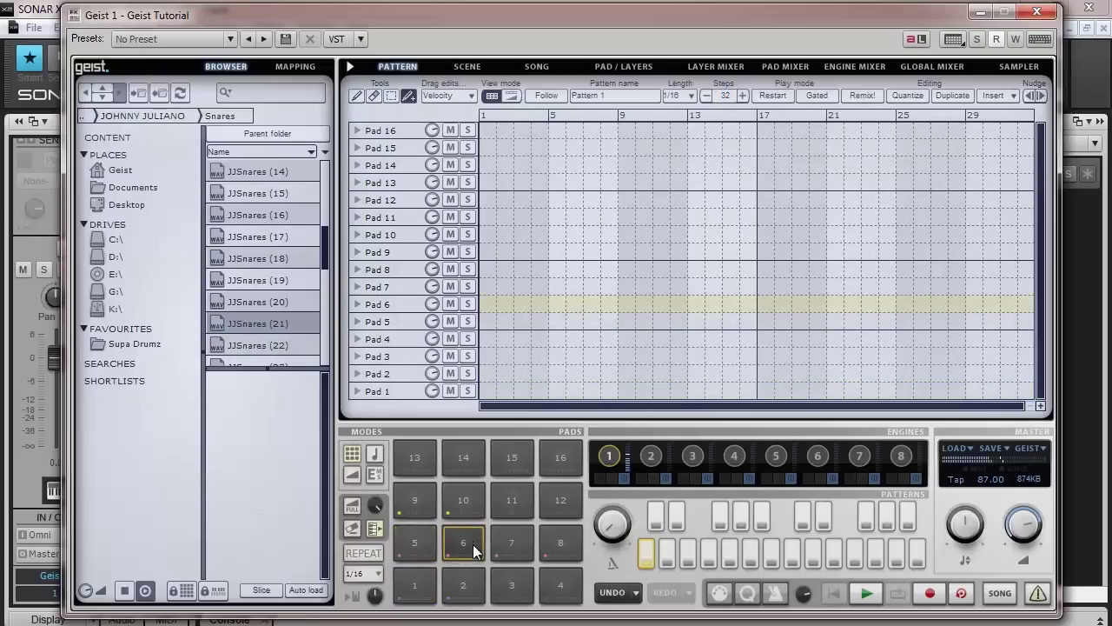
{"action": "left_click", "coordinate": [513, 541]}
{"action": "left_click", "coordinate": [569, 542]}
{"action": "left_click", "coordinate": [503, 543]}
{"action": "left_click", "coordinate": [407, 545]}
{"action": "left_click", "coordinate": [462, 545]}
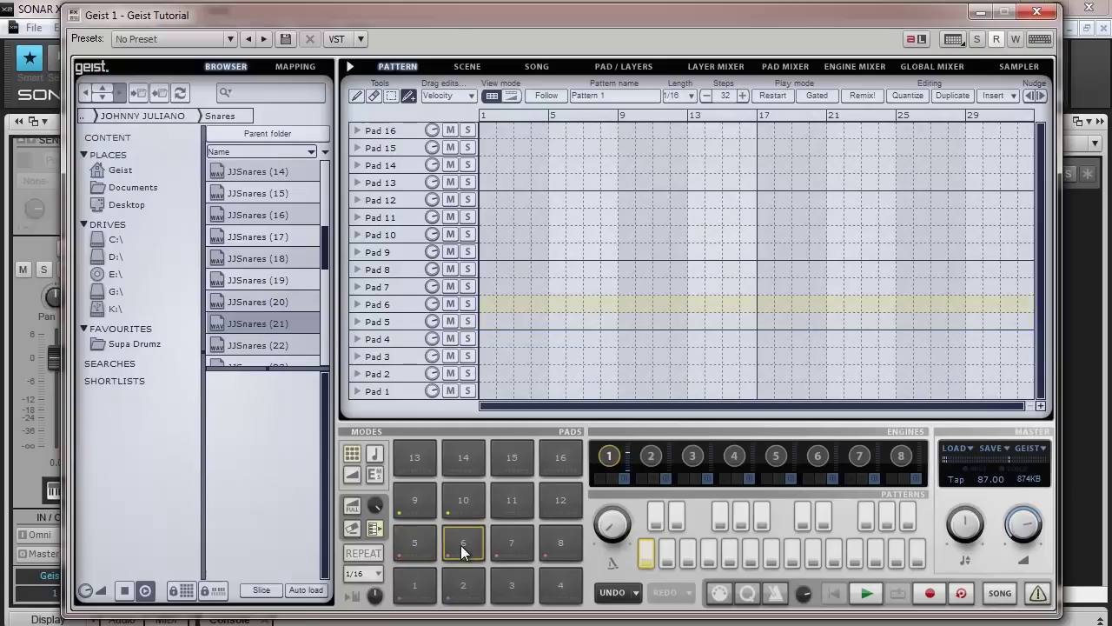
{"action": "mouse_move", "coordinate": [462, 549]}
{"action": "left_mouse_down"}
{"action": "mouse_move", "coordinate": [529, 459]}
{"action": "mouse_move", "coordinate": [577, 326]}
{"action": "mouse_move", "coordinate": [559, 300]}
{"action": "mouse_move", "coordinate": [505, 501]}
{"action": "mouse_move", "coordinate": [464, 554]}
{"action": "left_mouse_up"}
Step: Place pad 6 hits on steps 5, 13, 21 and 29 and start pattern playback
{"action": "left_click", "coordinate": [557, 303]}
{"action": "left_click", "coordinate": [696, 303]}
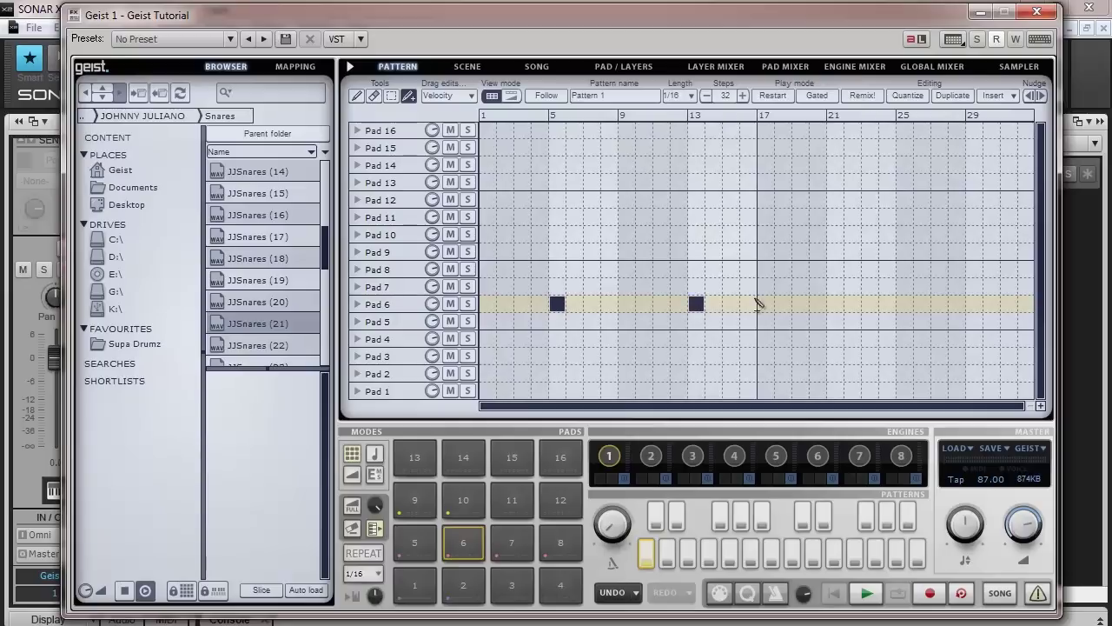
{"action": "left_click", "coordinate": [835, 304]}
{"action": "left_click", "coordinate": [974, 303]}
{"action": "left_click", "coordinate": [867, 592]}
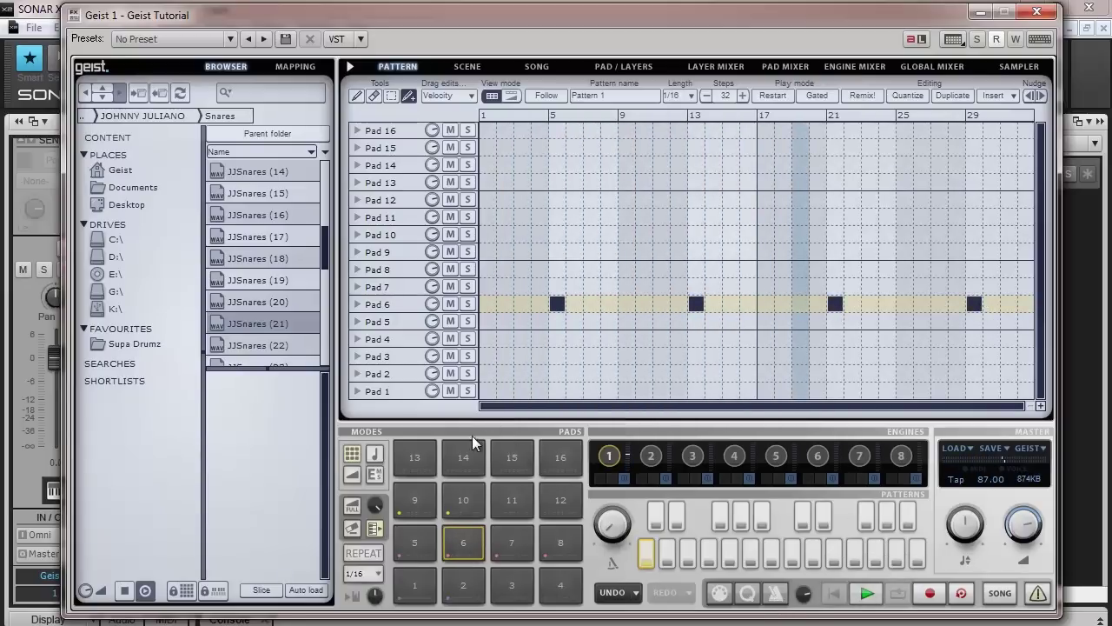
Step: Place pad 1 kick hits on steps 1, 11, 12, 24, 26 and 27
{"action": "left_click", "coordinate": [414, 600]}
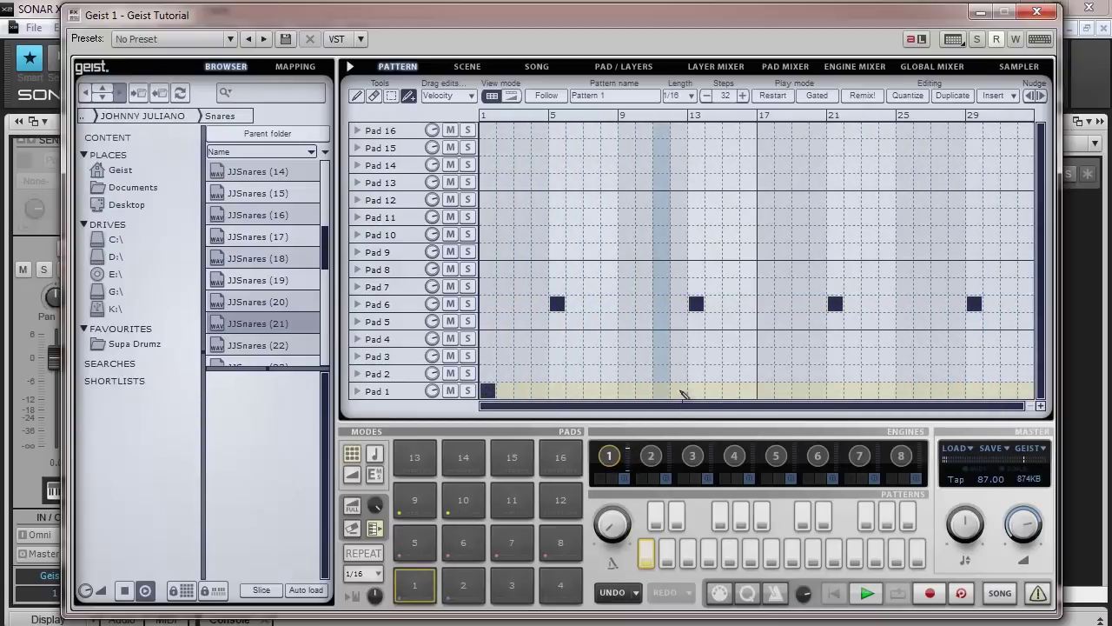
{"action": "left_click_drag", "start_coordinate": [661, 391], "coordinate": [678, 391]}
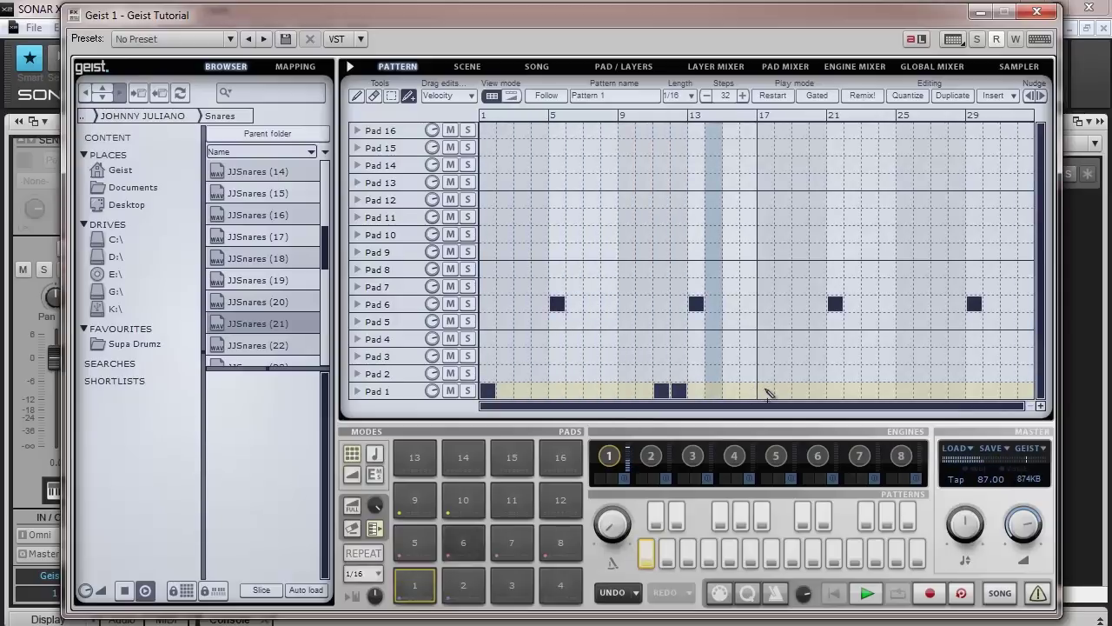
{"action": "left_click", "coordinate": [903, 393]}
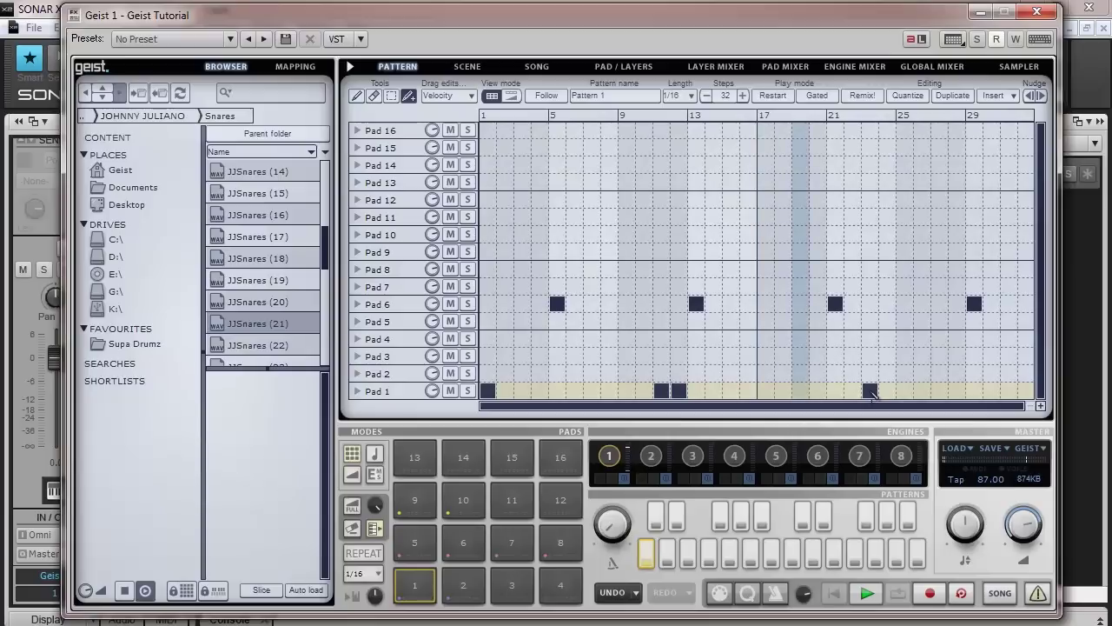
{"action": "left_click", "coordinate": [886, 391]}
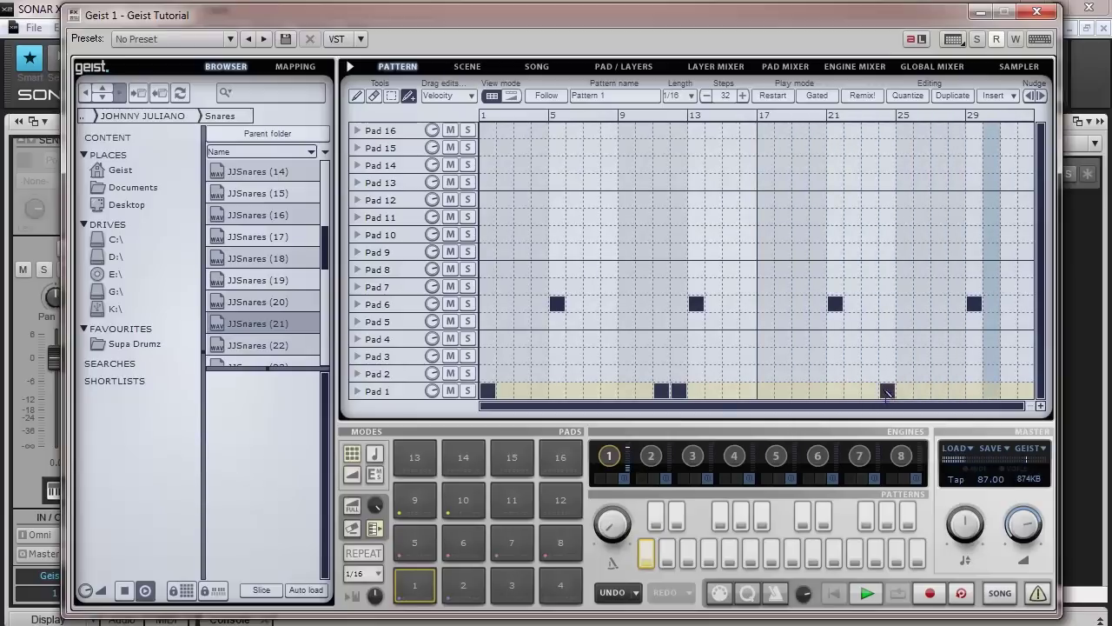
{"action": "left_click", "coordinate": [939, 392]}
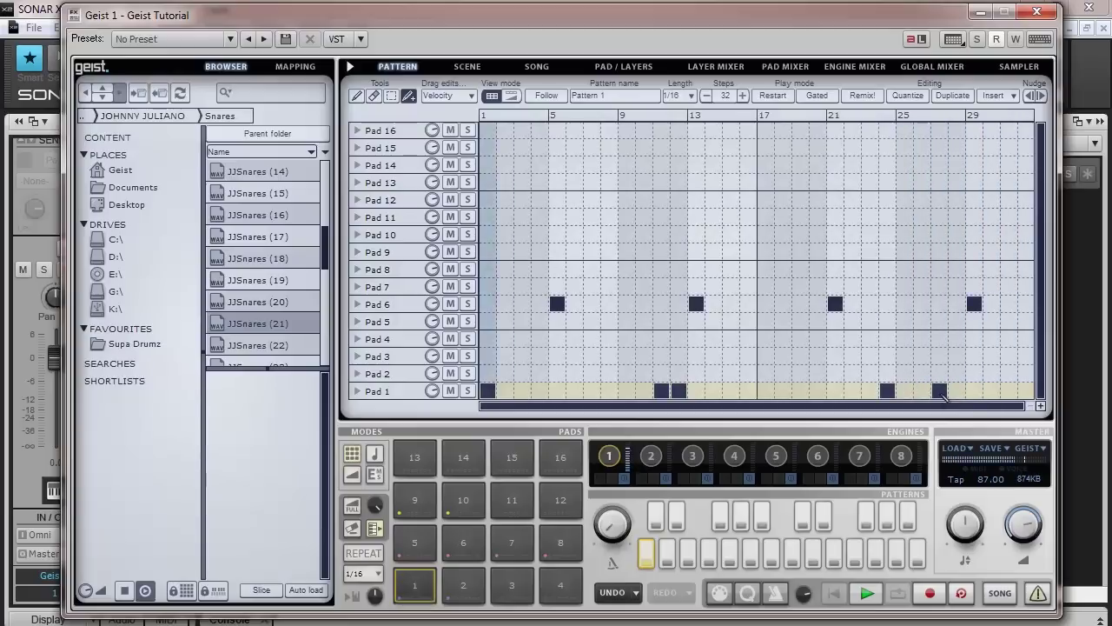
{"action": "left_click_drag", "start_coordinate": [940, 392], "coordinate": [925, 392]}
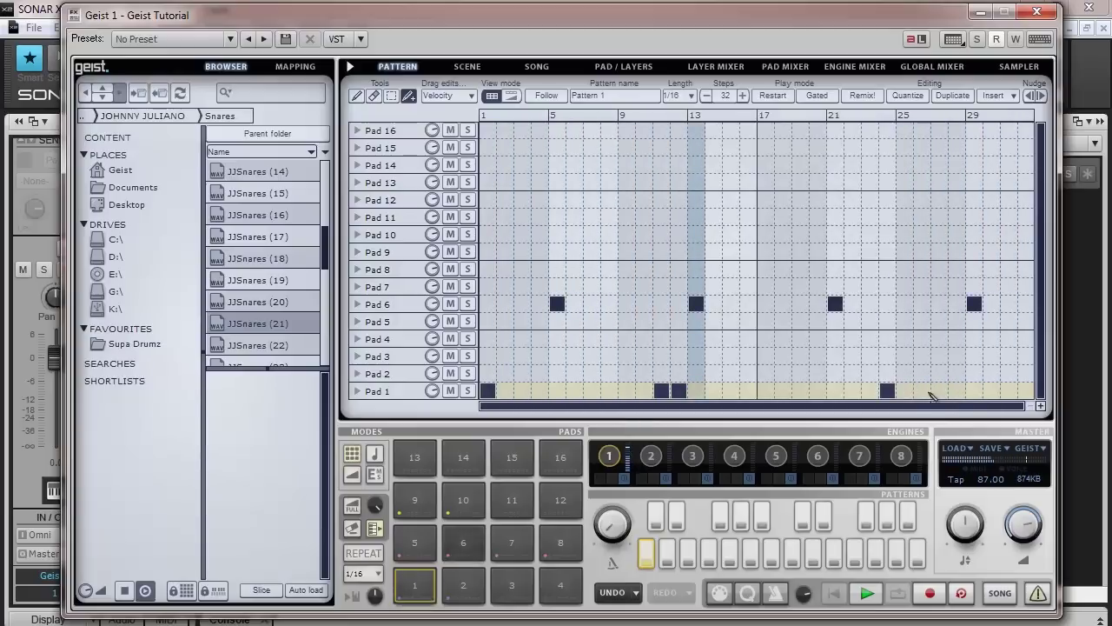
{"action": "left_click", "coordinate": [942, 392]}
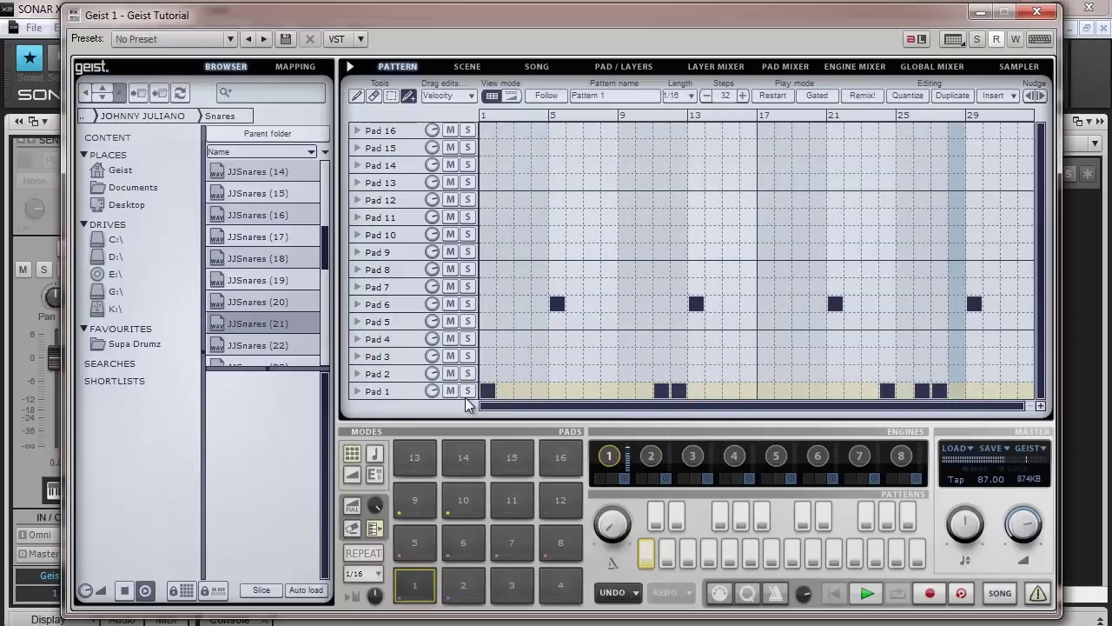
Step: Replace the pad 1 kicks on steps 11 and 26 with pad 2 hits, and add a pad 2 hit on step 32
{"action": "left_click", "coordinate": [462, 585]}
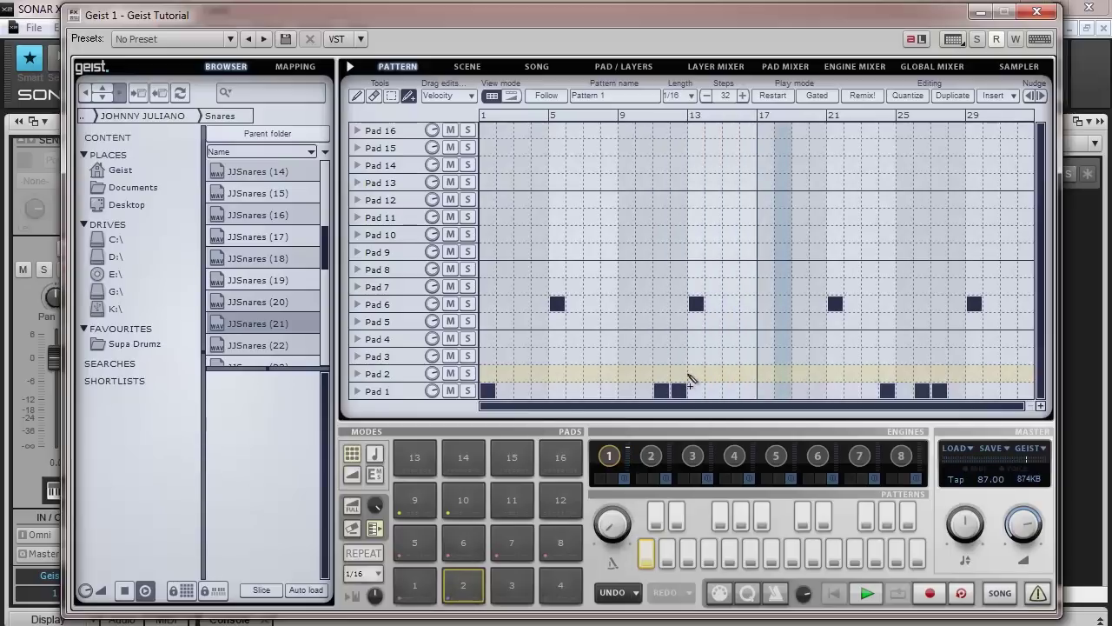
{"action": "left_click", "coordinate": [648, 376]}
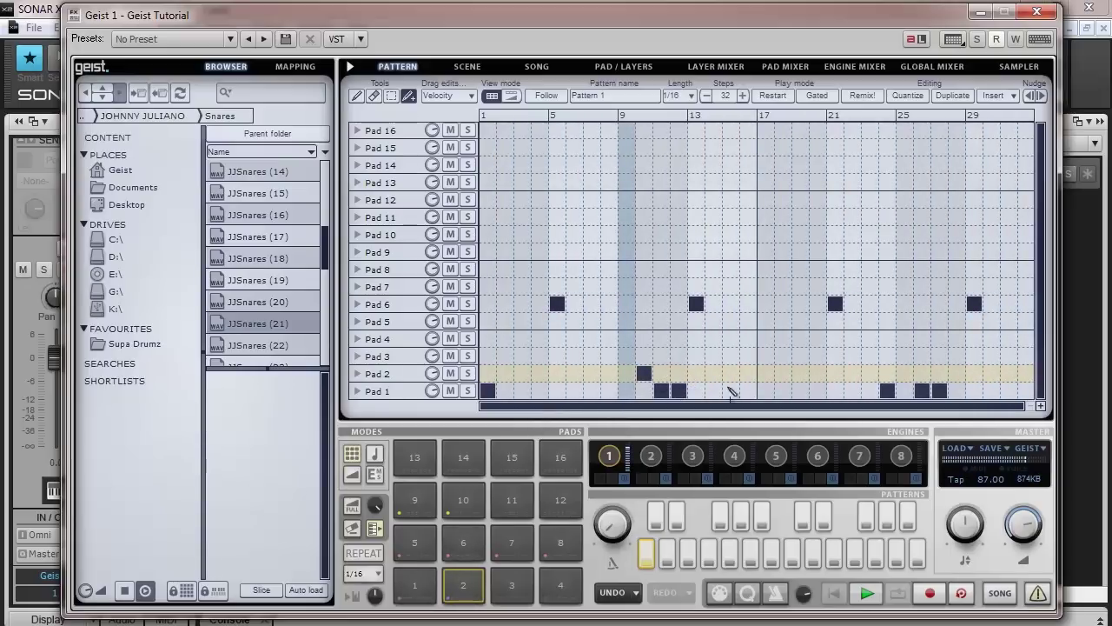
{"action": "left_click", "coordinate": [661, 391]}
{"action": "left_click", "coordinate": [665, 375]}
{"action": "left_click", "coordinate": [643, 377]}
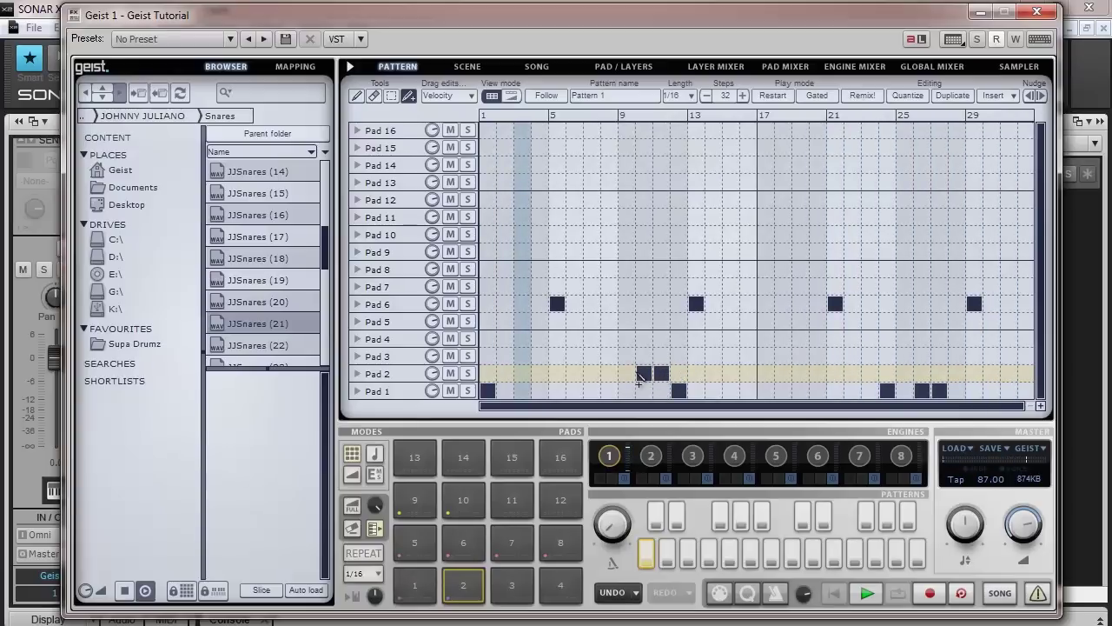
{"action": "left_click", "coordinate": [923, 389]}
{"action": "left_click", "coordinate": [923, 378]}
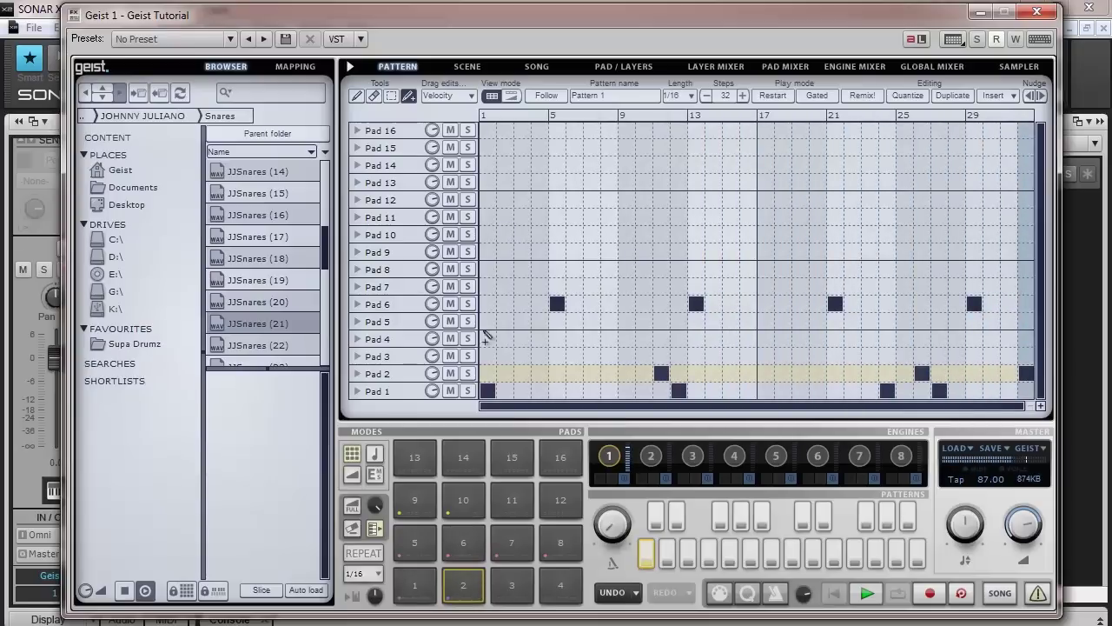
Step: Lay pad 9 hits across the whole pattern and space them on every fourth step
{"action": "left_click", "coordinate": [417, 499]}
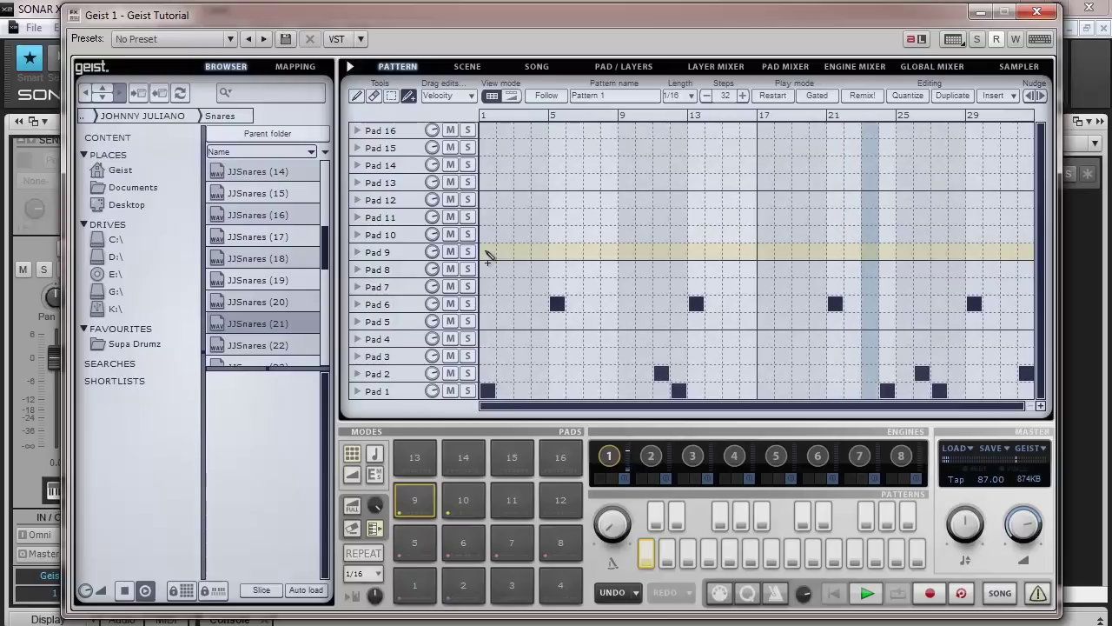
{"action": "left_click_drag", "start_coordinate": [487, 256], "coordinate": [1003, 262]}
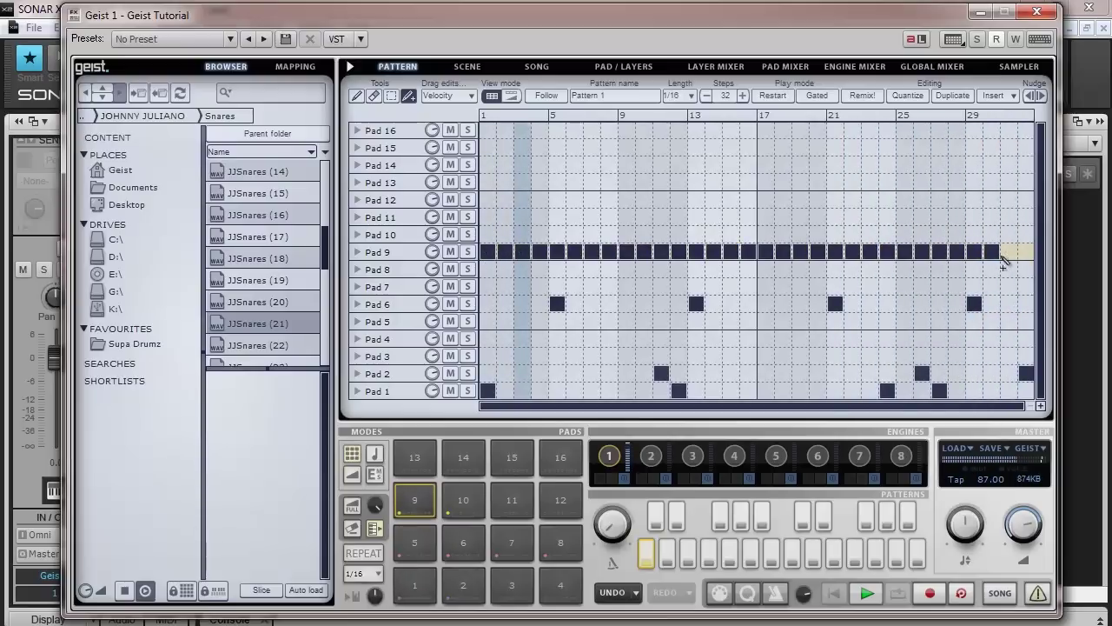
{"action": "key", "text": "2"}
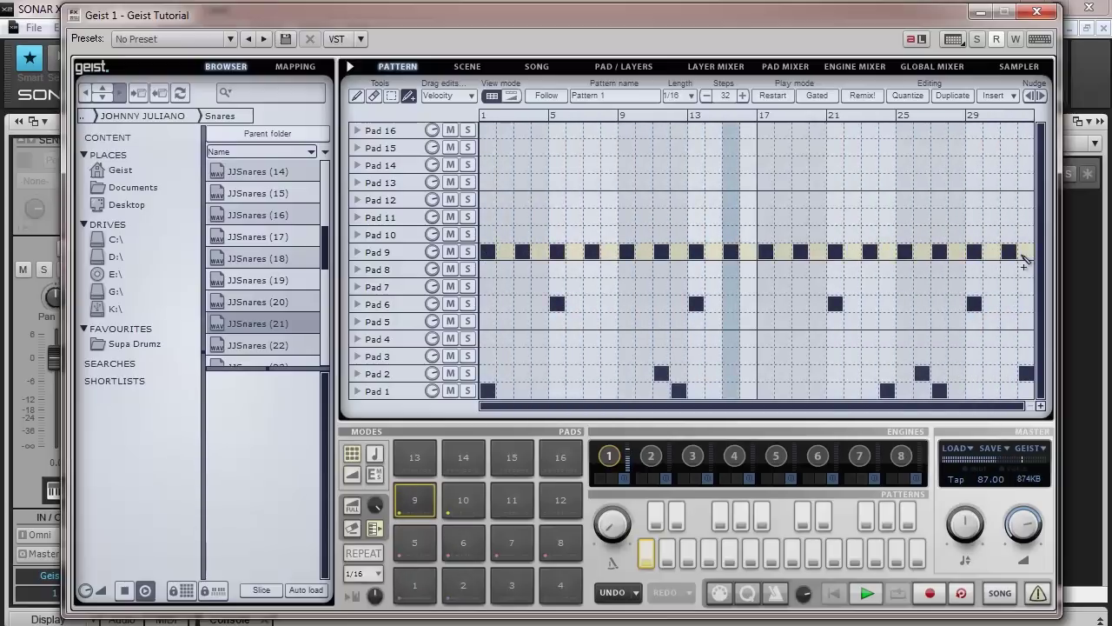
{"action": "key", "text": "4"}
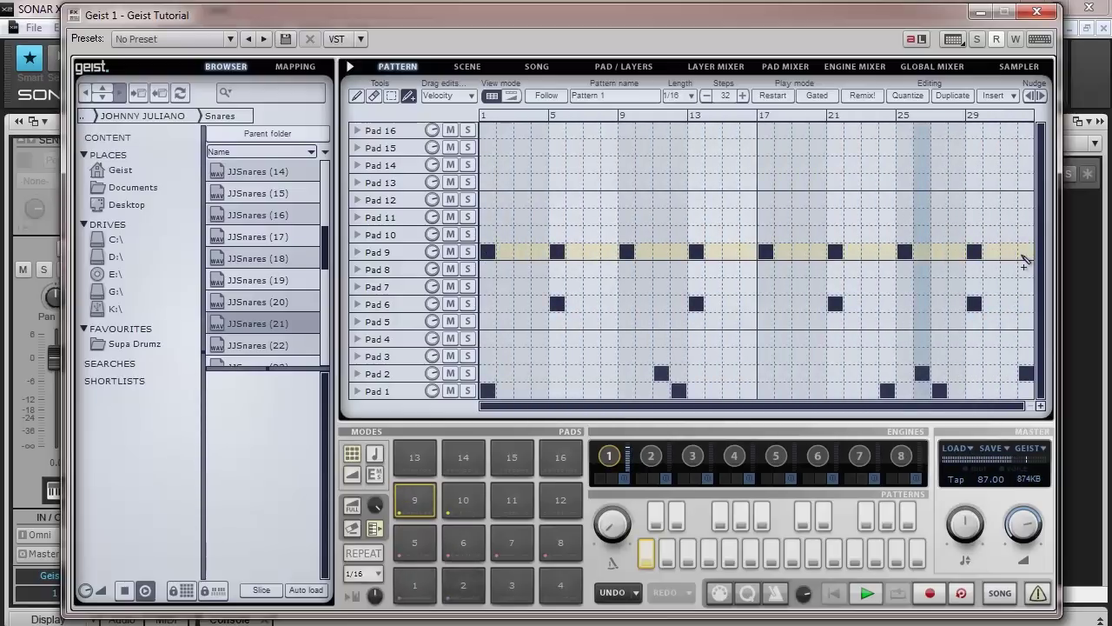
Step: Try pad 9 hits on every step and every second step, and return to every fourth step
{"action": "left_click_drag", "start_coordinate": [1023, 257], "coordinate": [496, 259]}
{"action": "key", "text": "2"}
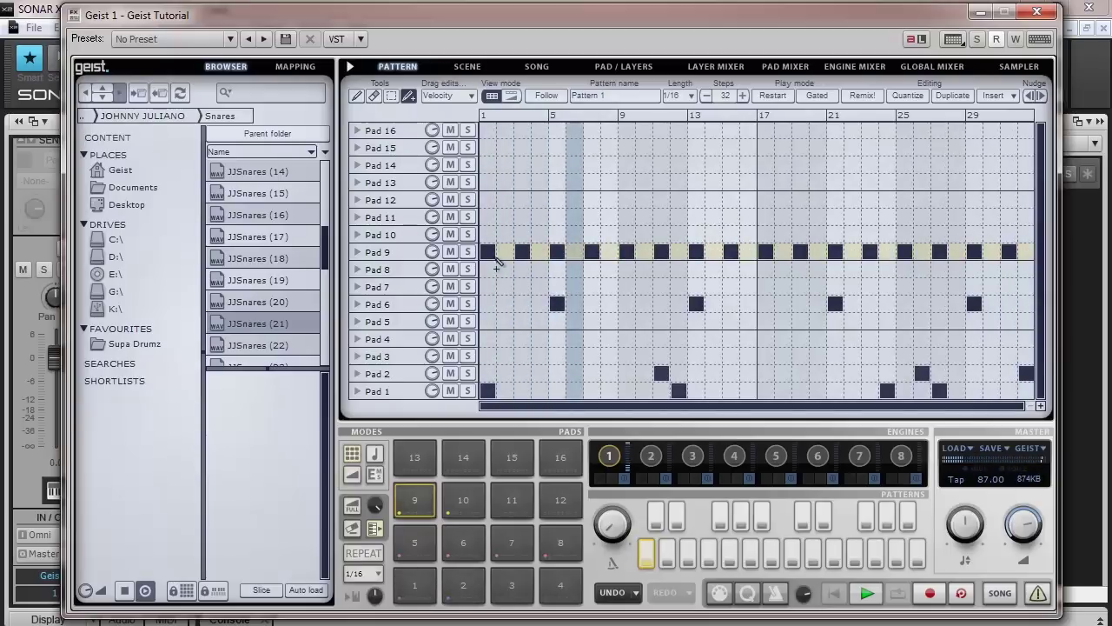
{"action": "key", "text": "4"}
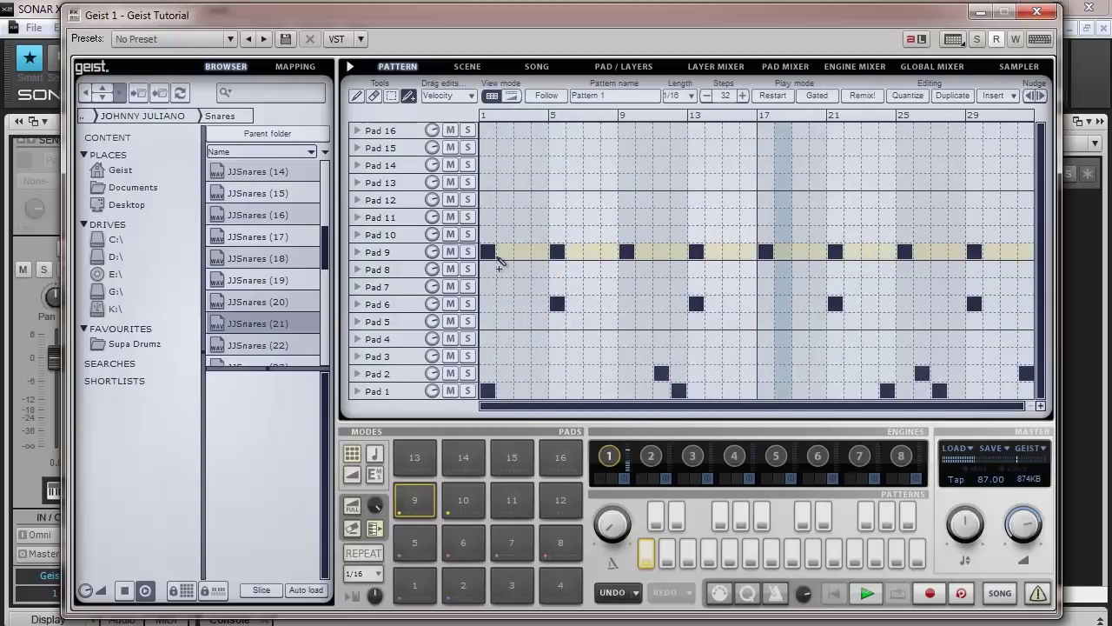
{"action": "left_click_drag", "start_coordinate": [498, 264], "coordinate": [1051, 262]}
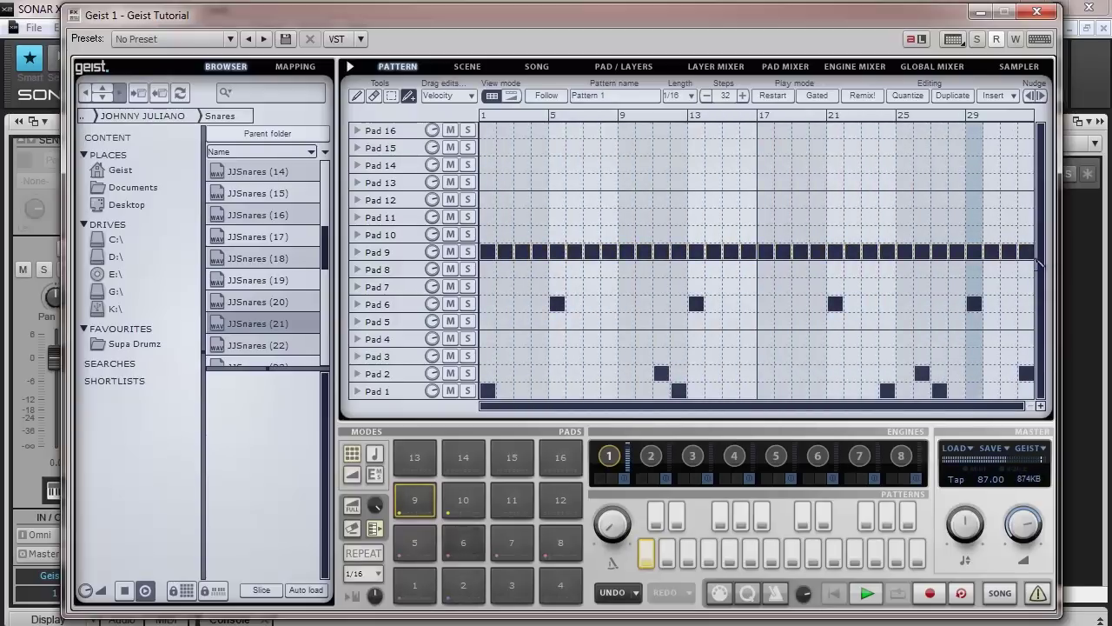
{"action": "key", "text": "2"}
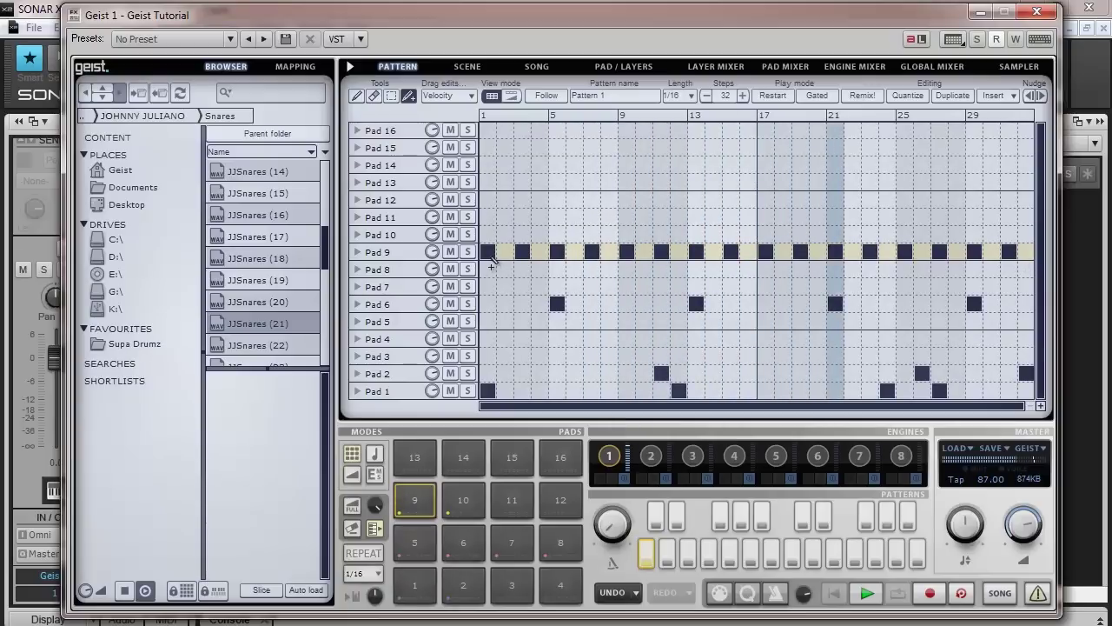
{"action": "left_click_drag", "start_coordinate": [490, 257], "coordinate": [1018, 257]}
{"action": "key", "text": "2"}
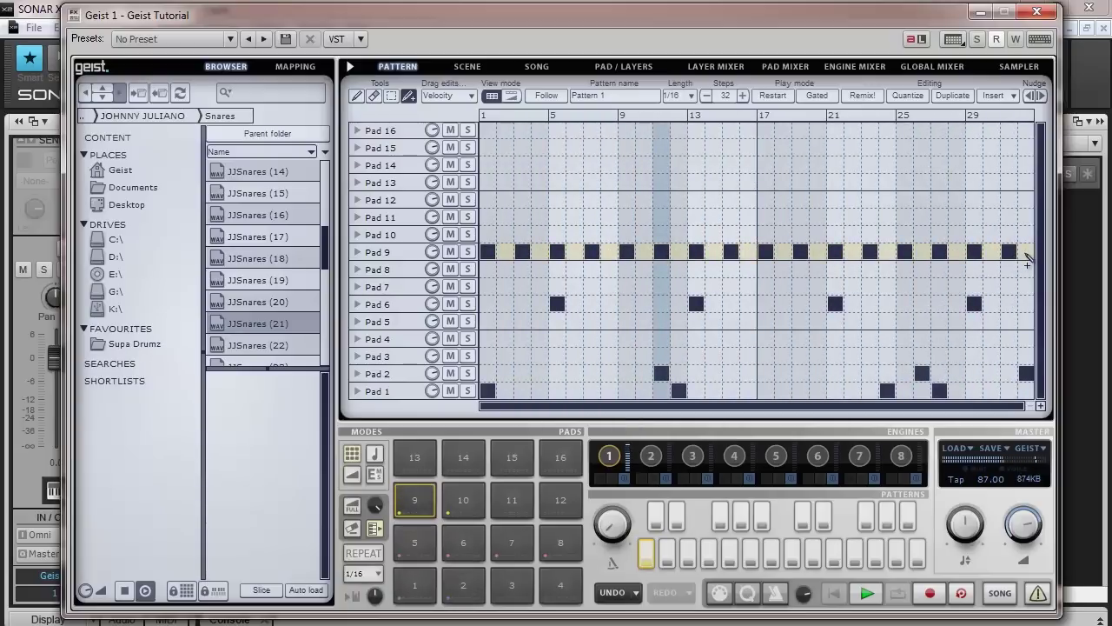
{"action": "key", "text": "4"}
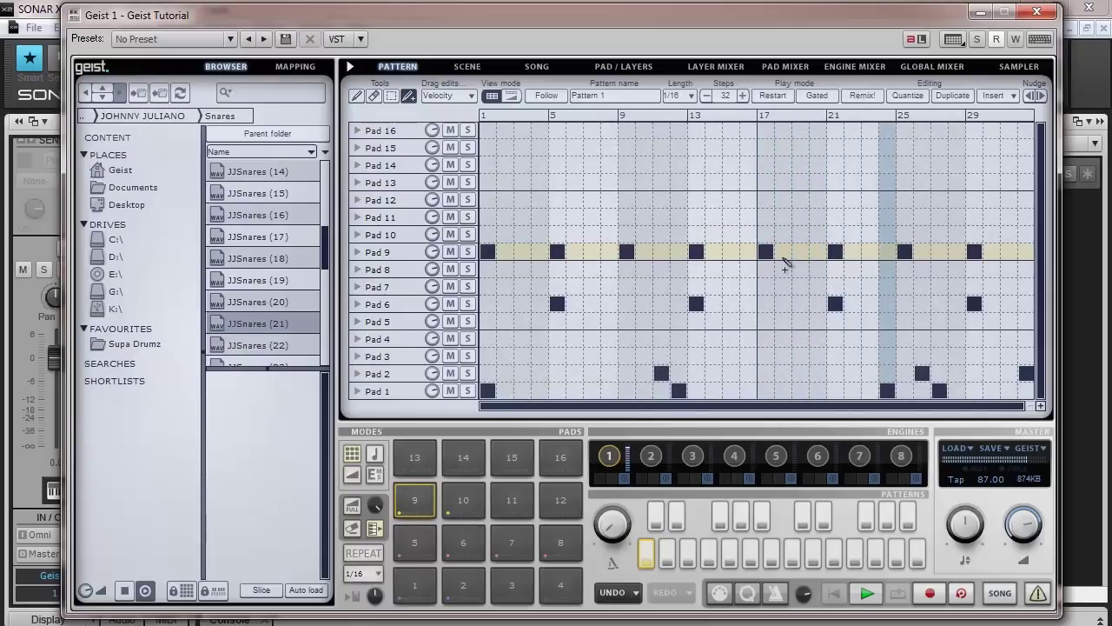
Step: Add pad 9 hits on steps 4, 8, 14, 22, 28 and 31, clearing the trial hits on steps 12, 16 and 18
{"action": "left_click", "coordinate": [540, 251]}
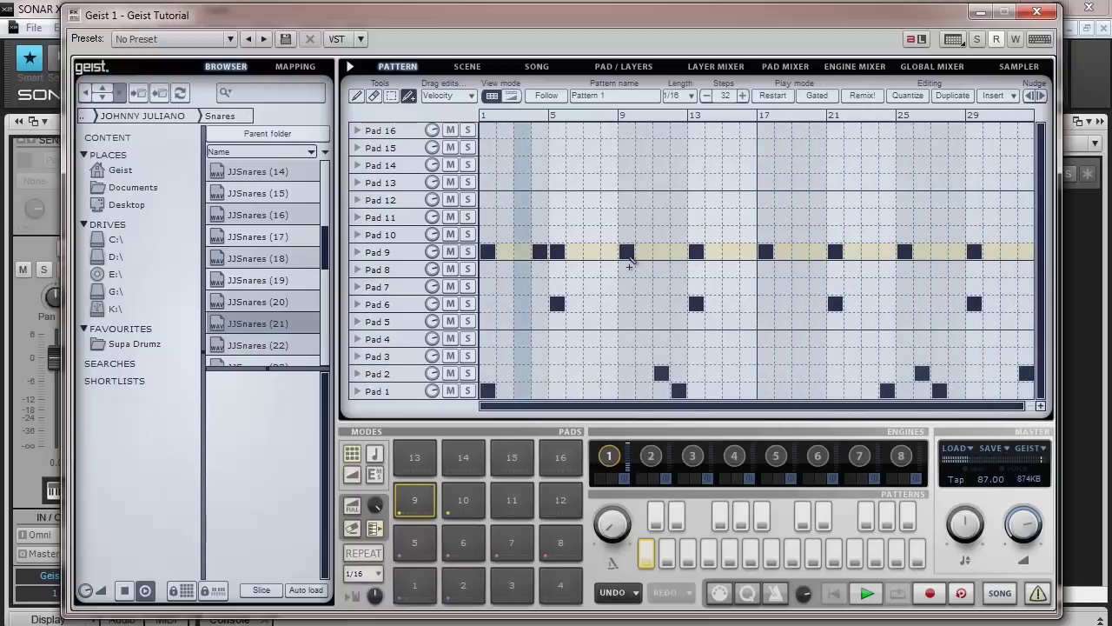
{"action": "left_click", "coordinate": [682, 252]}
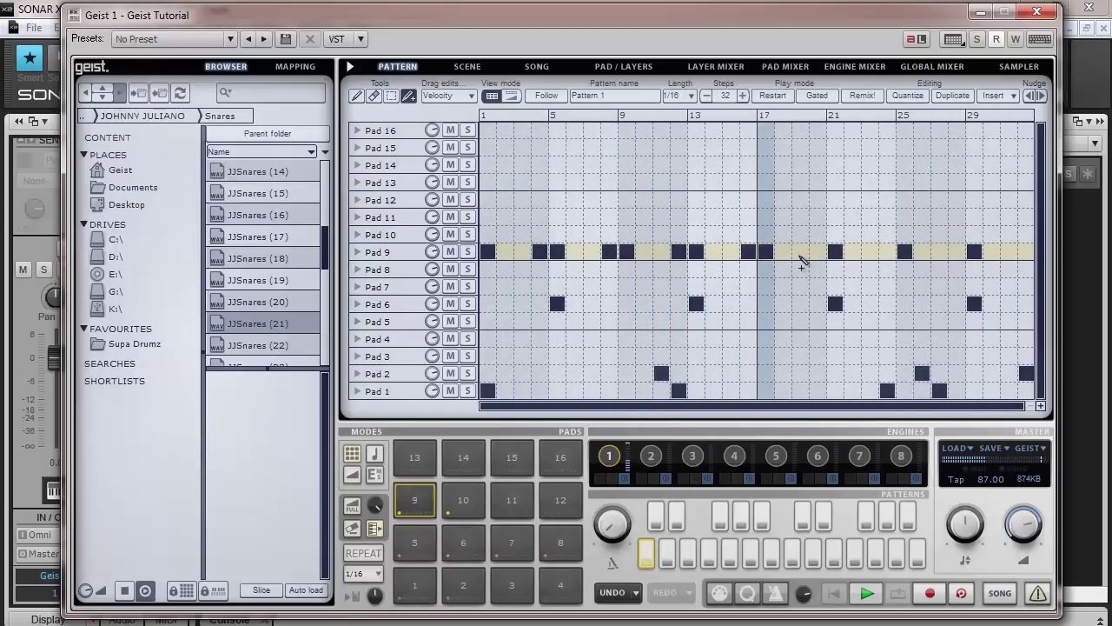
{"action": "left_click", "coordinate": [682, 253]}
{"action": "left_click", "coordinate": [712, 253]}
{"action": "left_click", "coordinate": [750, 252]}
{"action": "left_click", "coordinate": [784, 252]}
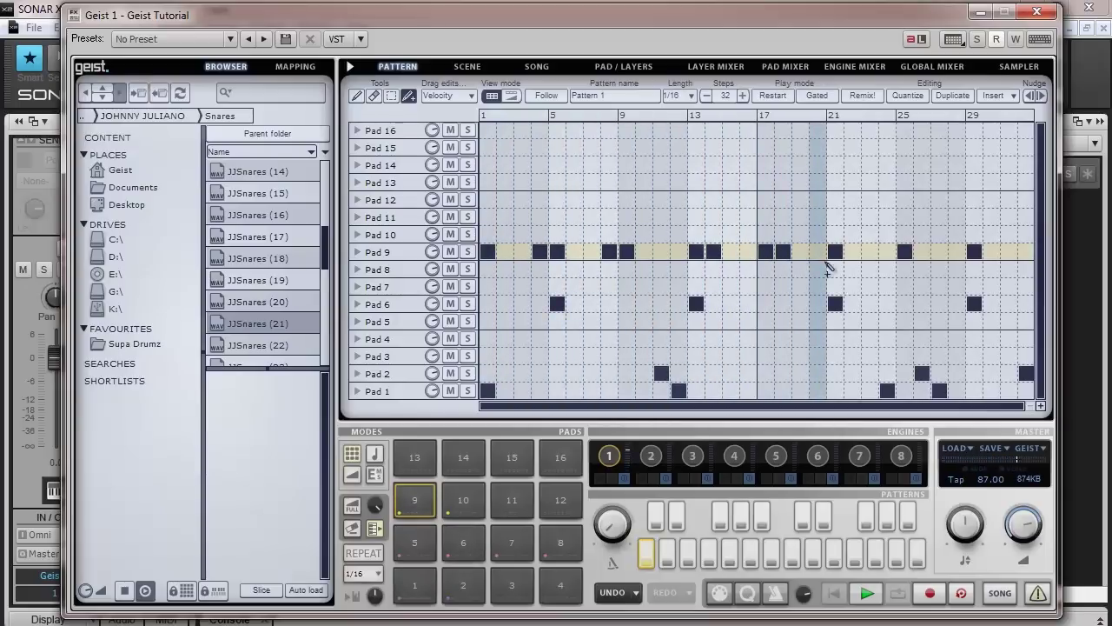
{"action": "left_click", "coordinate": [785, 252]}
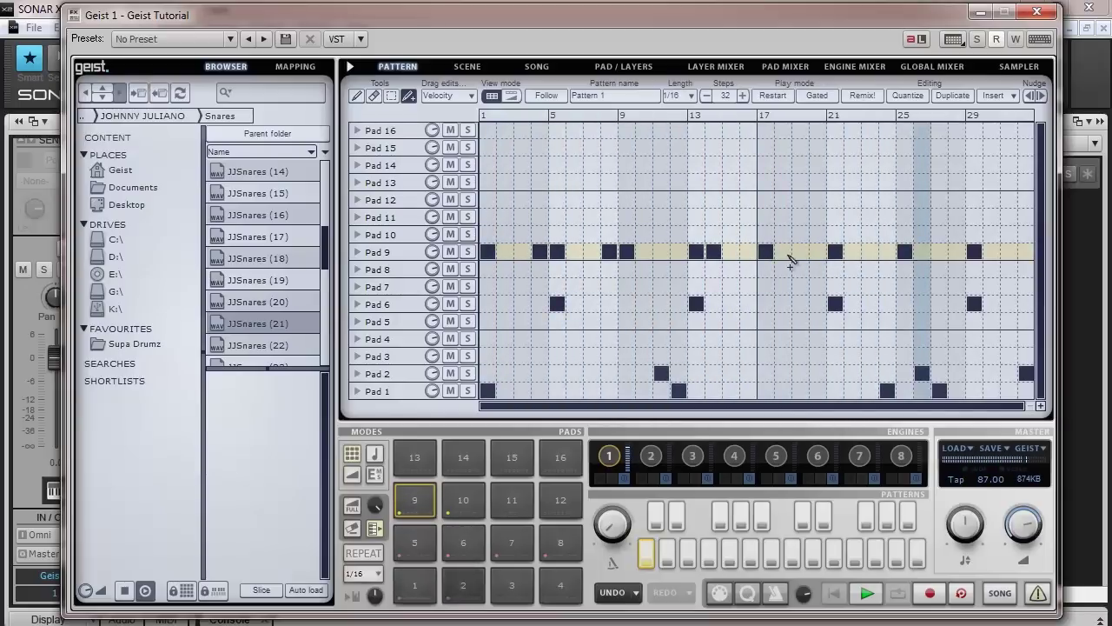
{"action": "left_click", "coordinate": [855, 251]}
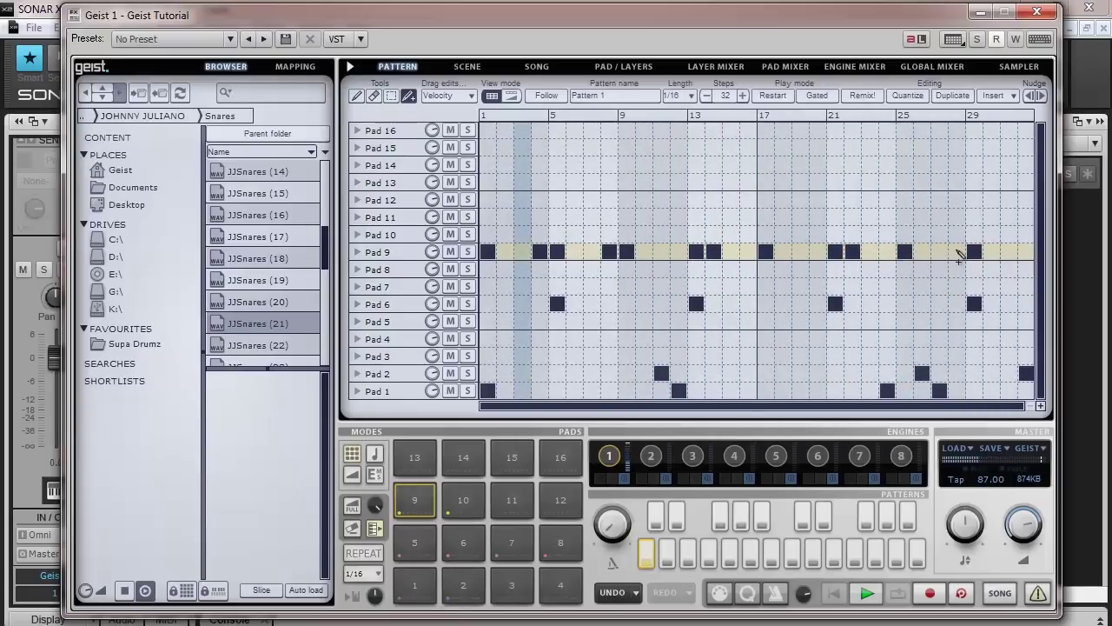
{"action": "left_click", "coordinate": [1006, 253]}
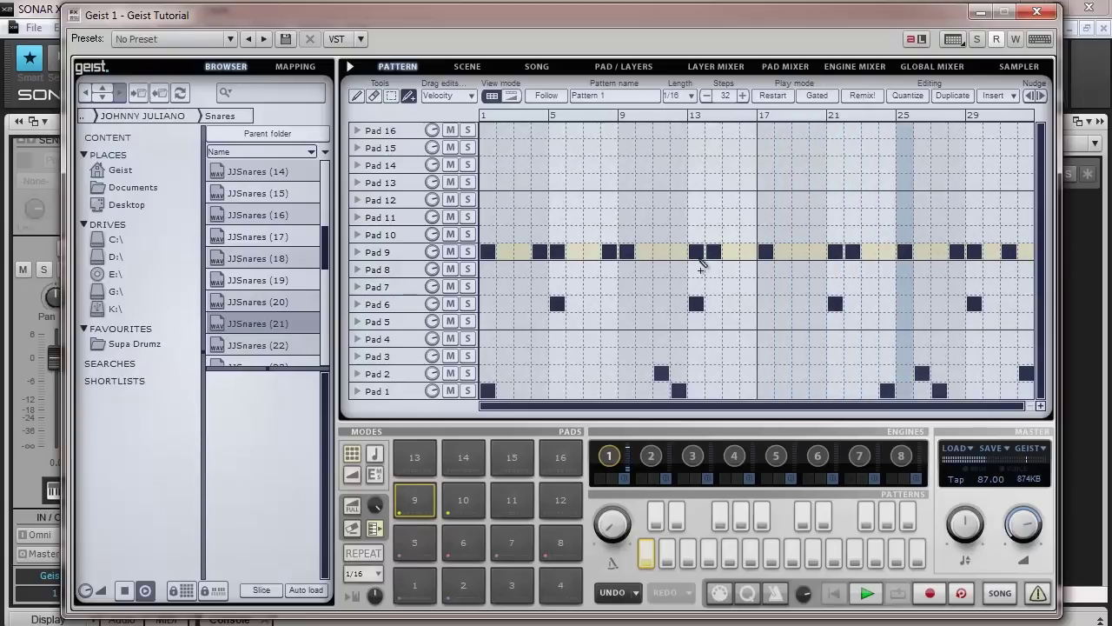
Step: Lower the velocity of the pad 9 hits on steps 4, 8, 13 and 29
{"action": "left_click_drag", "start_coordinate": [698, 257], "coordinate": [703, 290]}
{"action": "left_click_drag", "start_coordinate": [536, 258], "coordinate": [545, 300]}
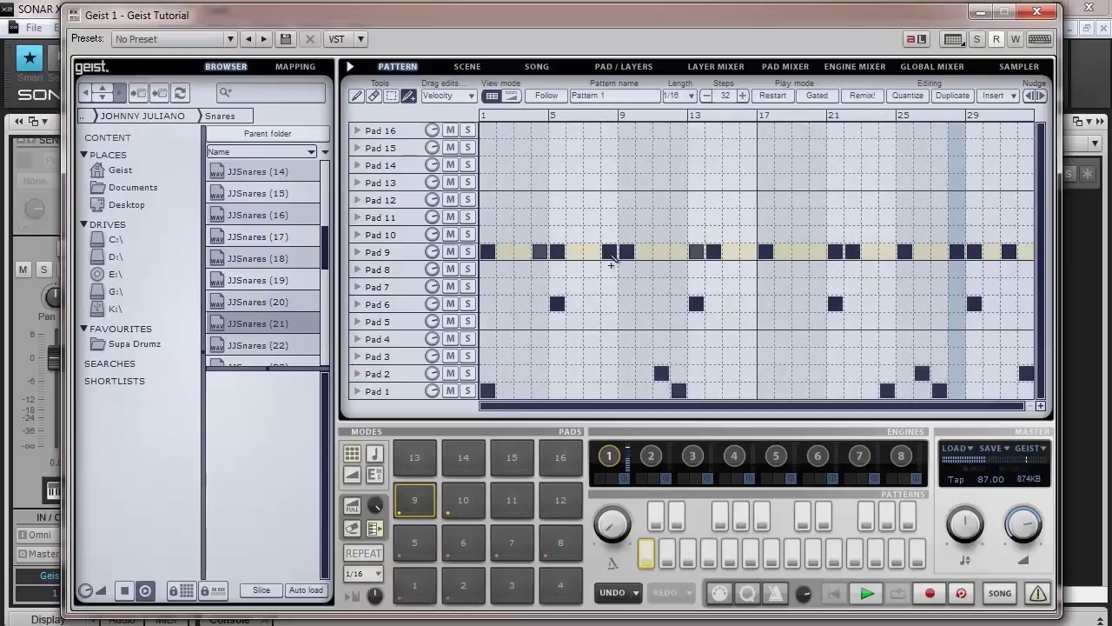
{"action": "left_click_drag", "start_coordinate": [972, 257], "coordinate": [975, 290]}
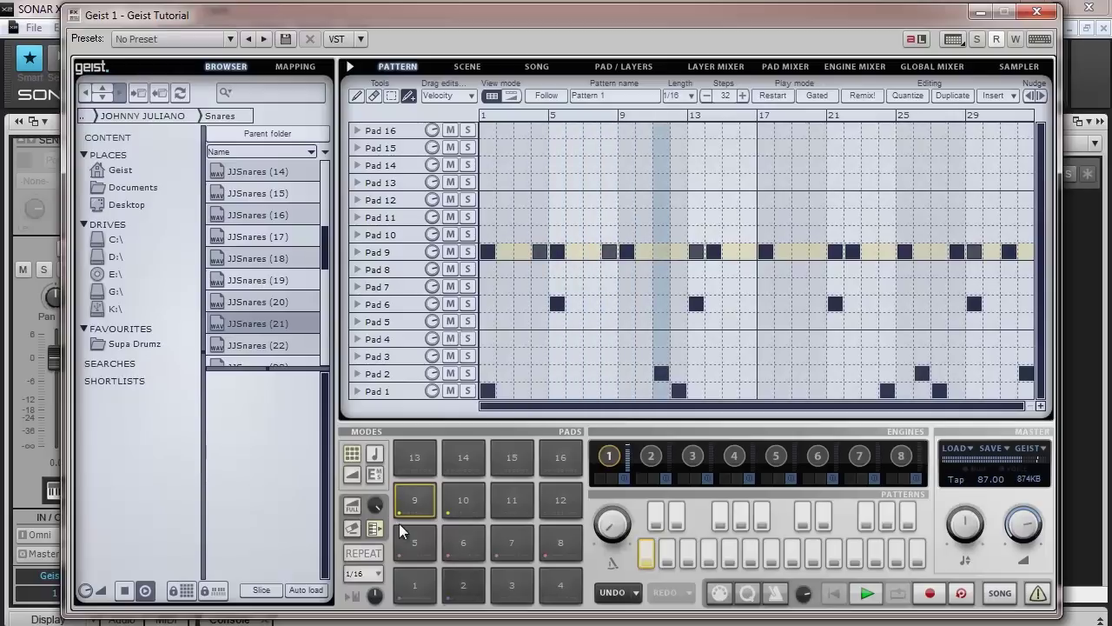
Step: Place pad 7 snare hits on steps 5, 13, 21, 22, 28, 29 and 32
{"action": "left_click", "coordinate": [511, 551]}
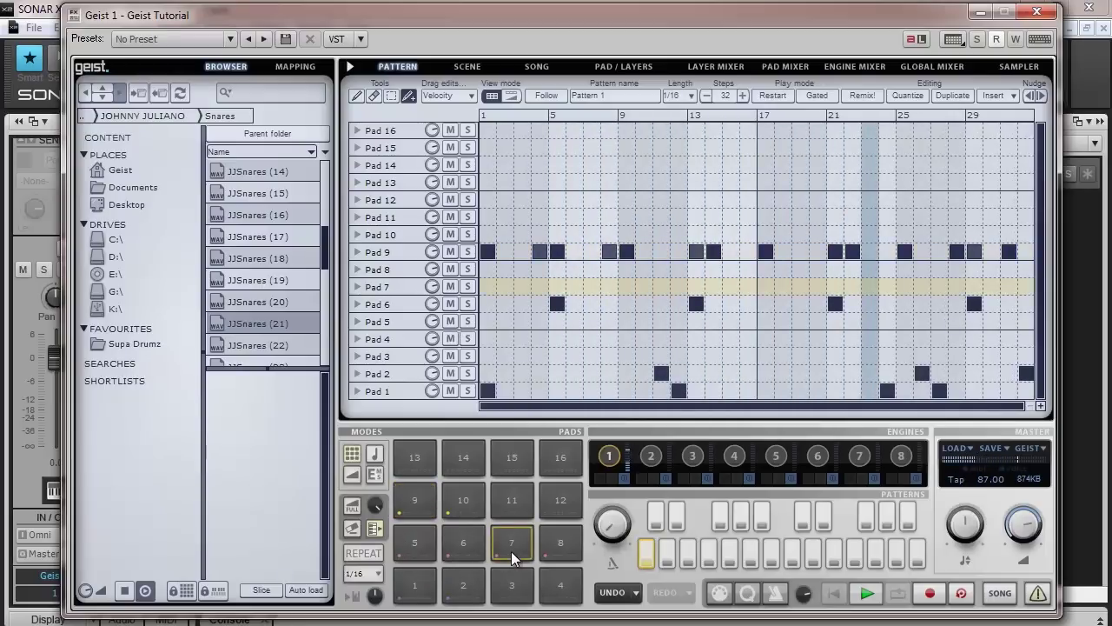
{"action": "left_click", "coordinate": [560, 286]}
{"action": "left_click", "coordinate": [708, 286]}
{"action": "left_click", "coordinate": [698, 286]}
{"action": "left_click", "coordinate": [713, 287]}
{"action": "left_click", "coordinate": [852, 287]}
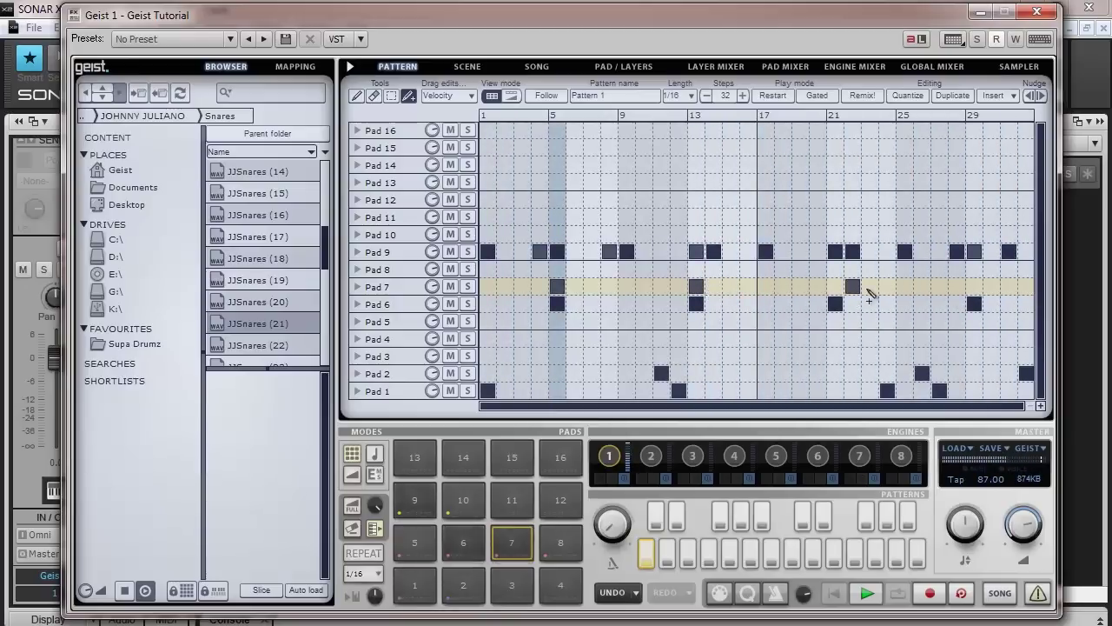
{"action": "left_click", "coordinate": [835, 286]}
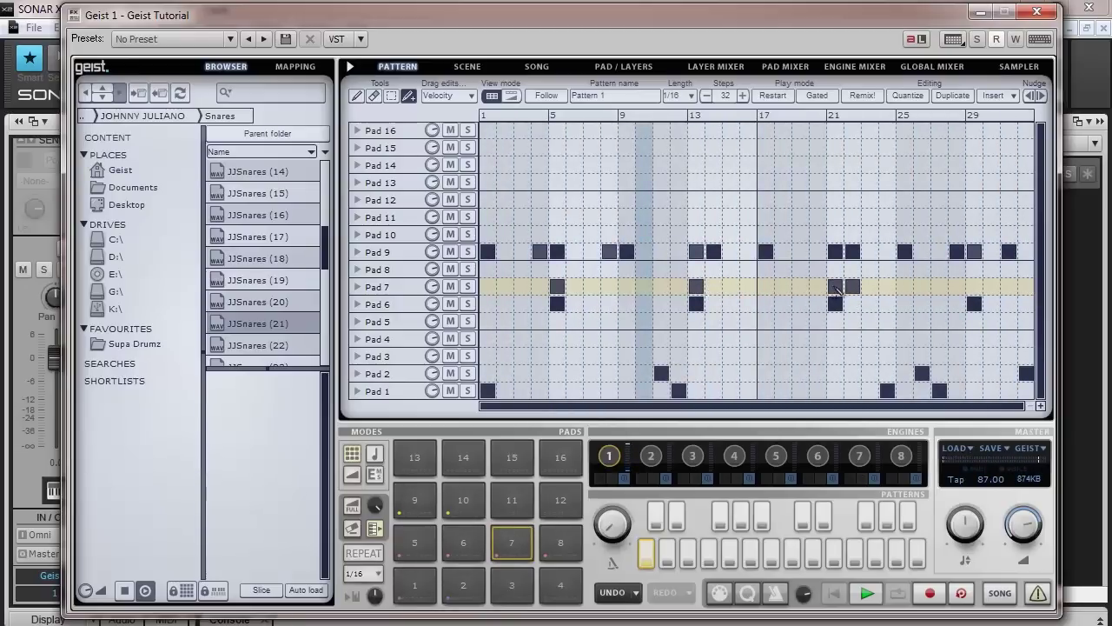
{"action": "left_click", "coordinate": [956, 286]}
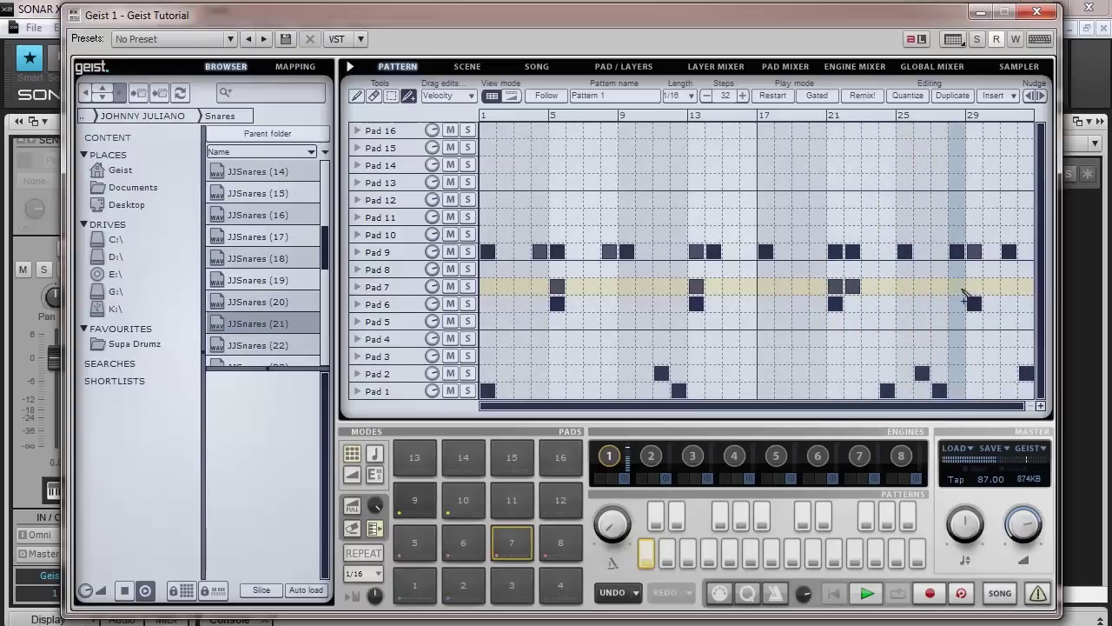
{"action": "left_click", "coordinate": [974, 287]}
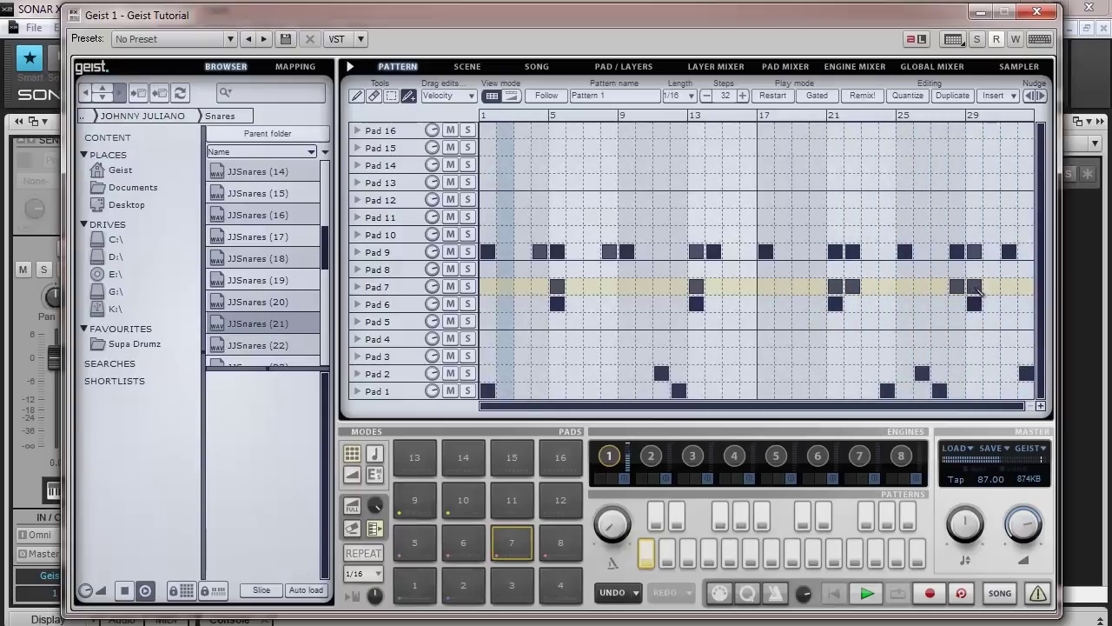
{"action": "left_click", "coordinate": [1025, 288]}
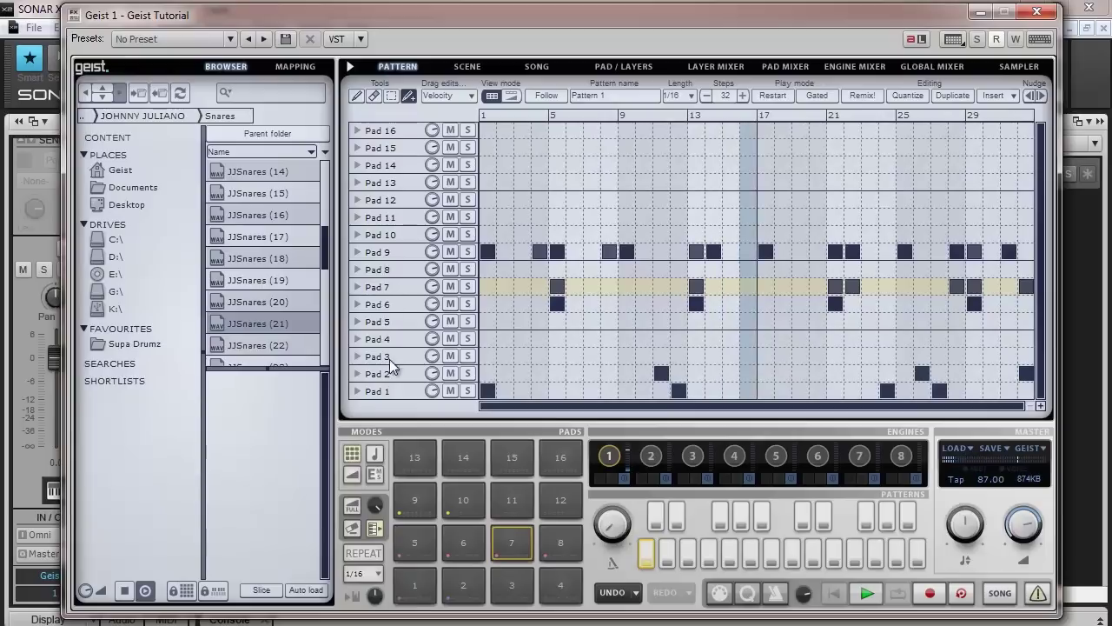
Step: Audition samples in the JOHNNY JULIANO Percussion folder and load JJPercussion (10) onto pad 13
{"action": "left_click", "coordinate": [245, 130]}
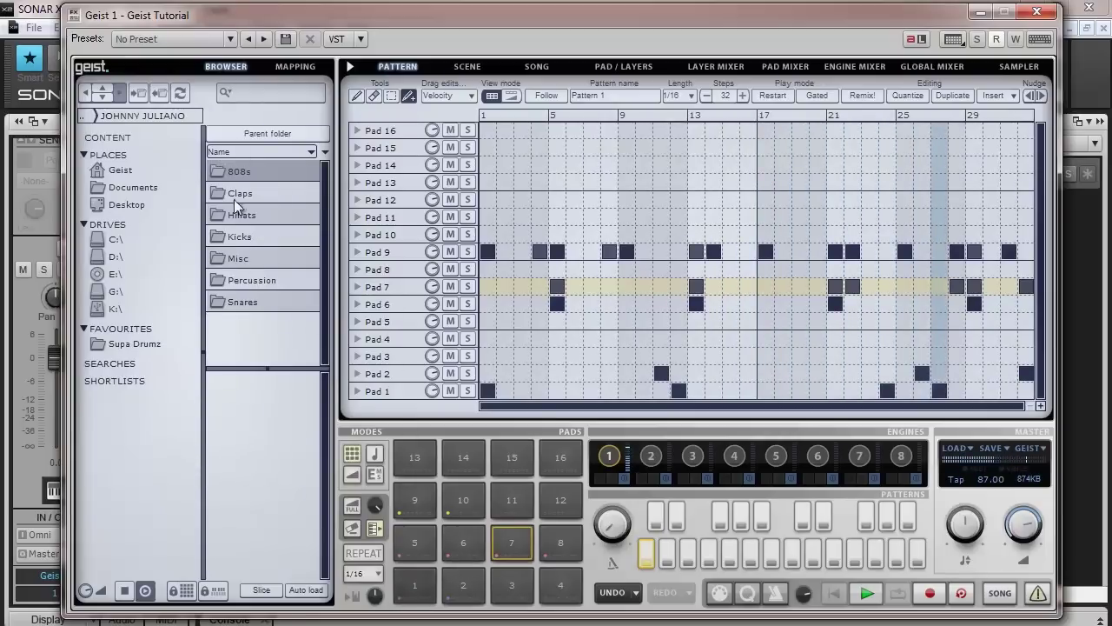
{"action": "double_click", "coordinate": [215, 282]}
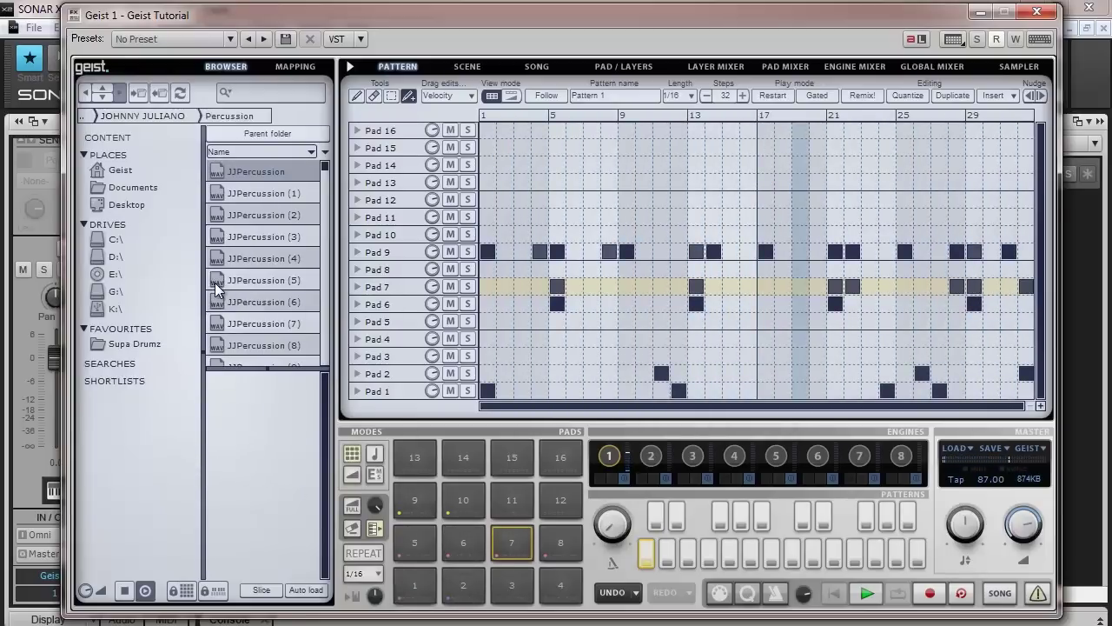
{"action": "left_click", "coordinate": [241, 285]}
{"action": "left_click", "coordinate": [246, 300]}
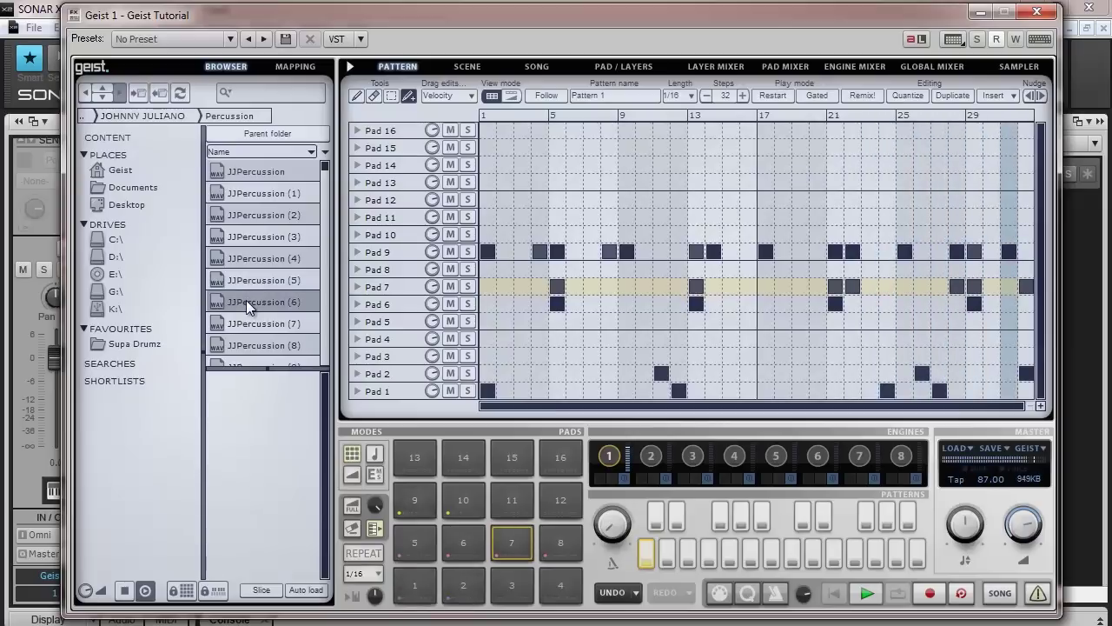
{"action": "key", "text": "Down"}
{"action": "key", "text": "Down"}
{"action": "key", "text": "Down"}
{"action": "key", "text": "Down"}
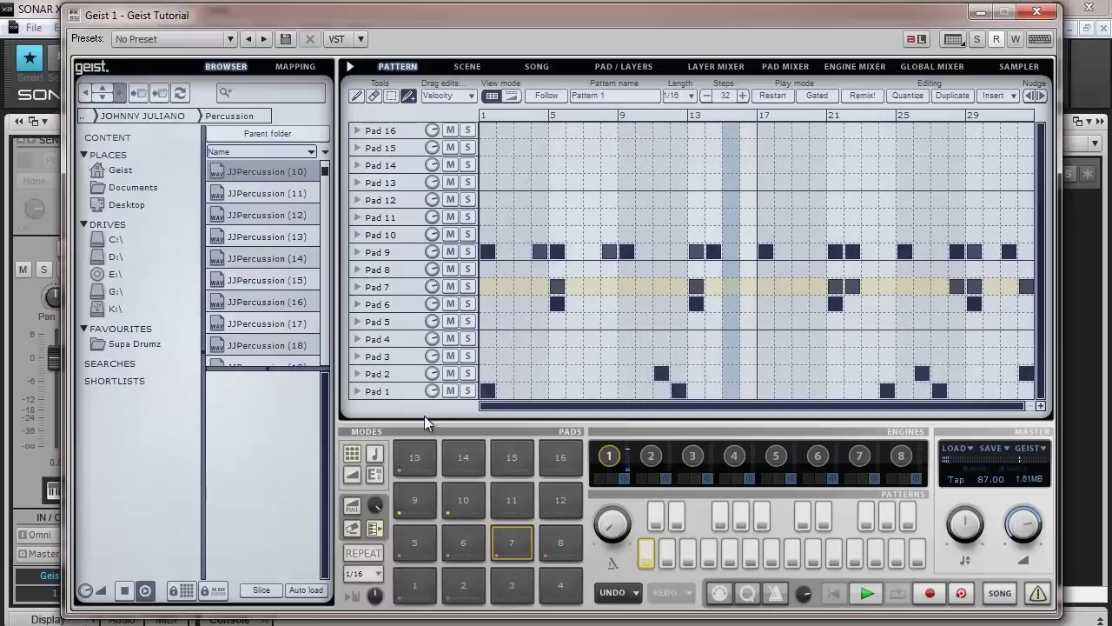
Step: Place pad 13 percussion hits on steps 3, 11, 19 and 27
{"action": "left_click", "coordinate": [522, 182]}
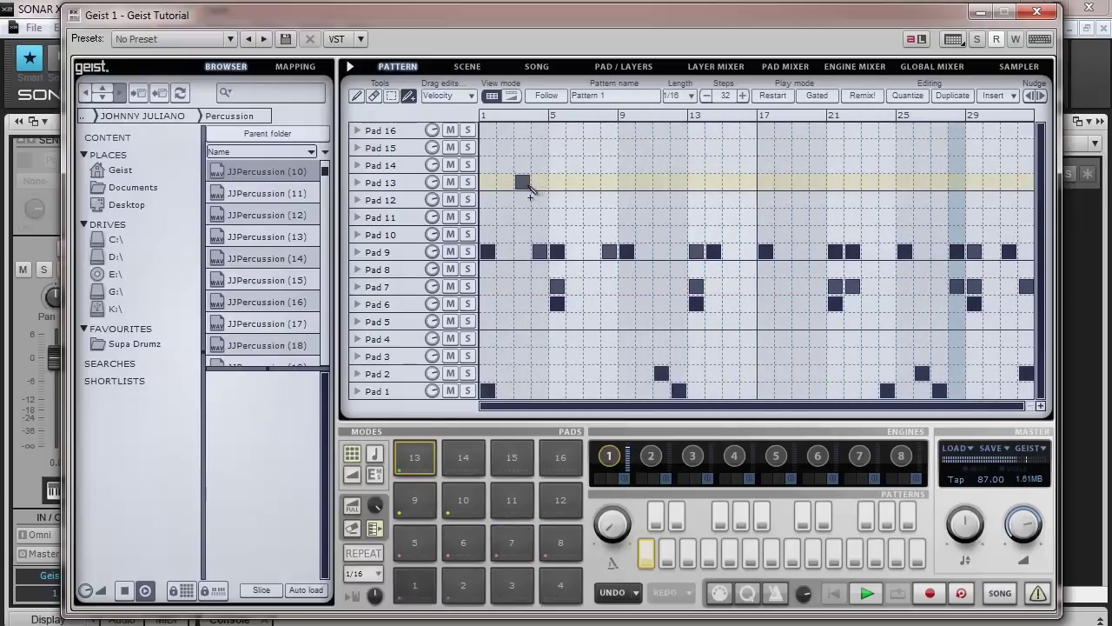
{"action": "left_click", "coordinate": [661, 182]}
{"action": "left_click", "coordinate": [801, 181]}
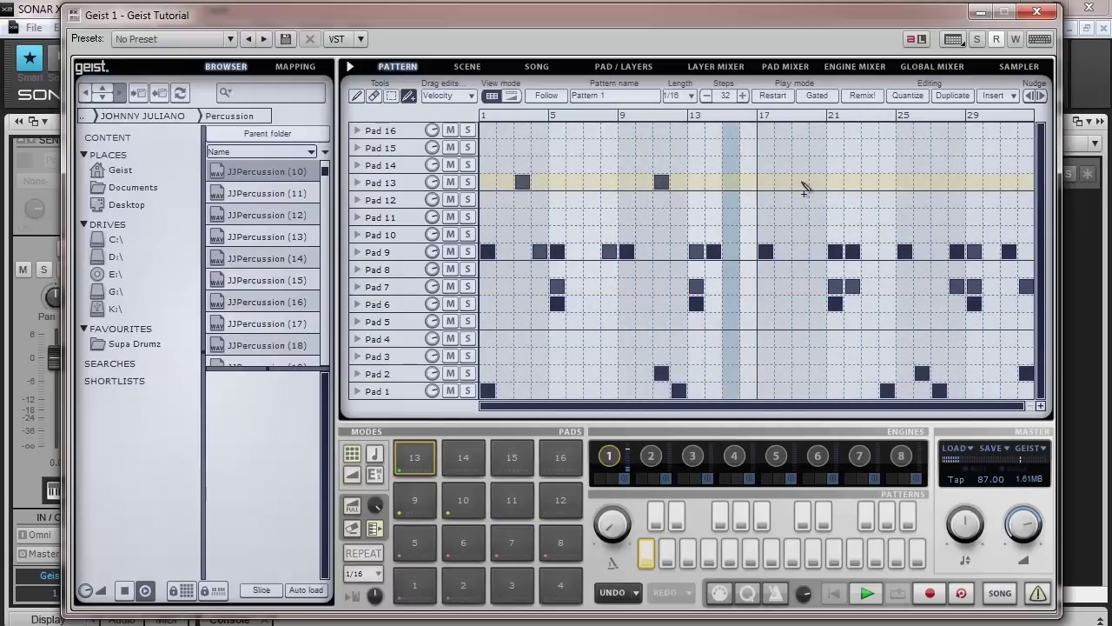
{"action": "left_click", "coordinate": [939, 182]}
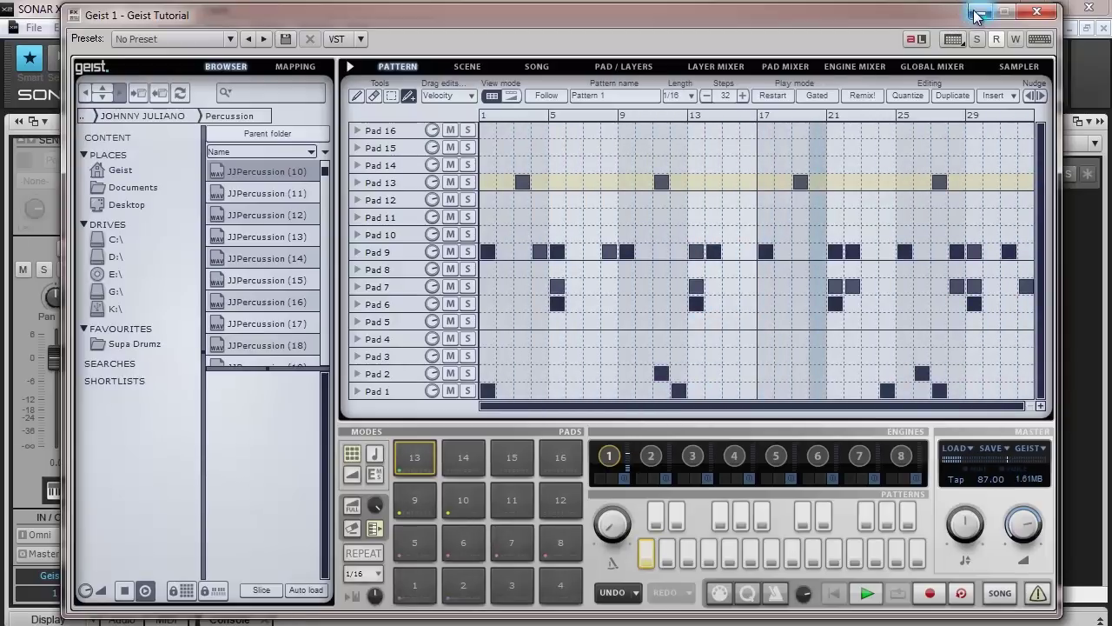
Step: Put the Geist window away and enlarge the Geist 1 track in SONAR's track view
{"action": "key", "text": "space"}
{"action": "left_click", "coordinate": [1035, 10]}
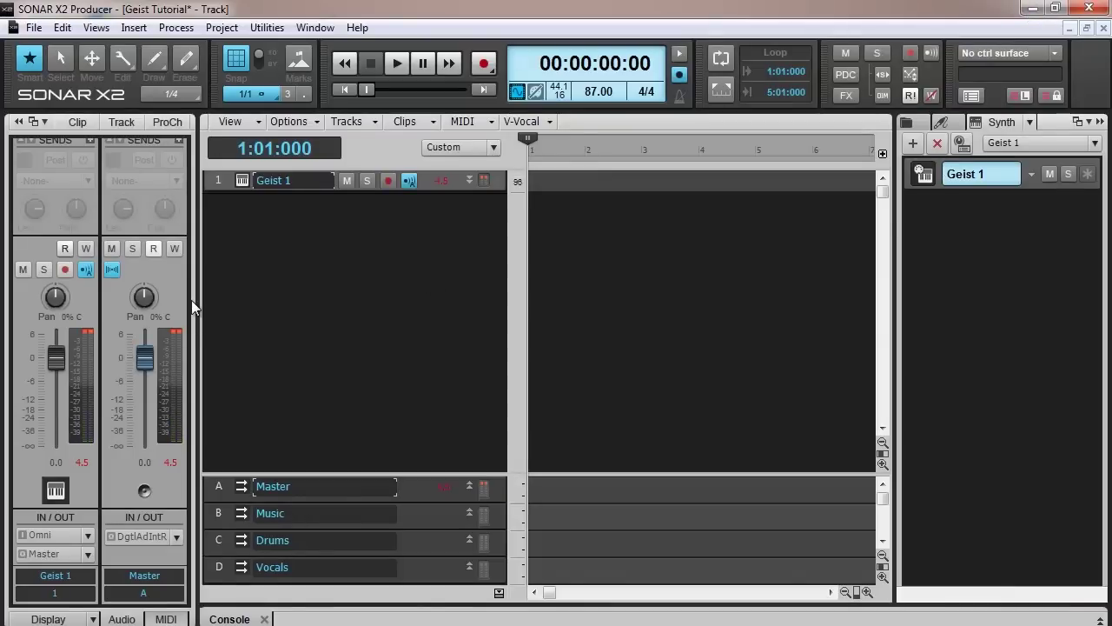
{"action": "left_click_drag", "start_coordinate": [438, 190], "coordinate": [436, 286]}
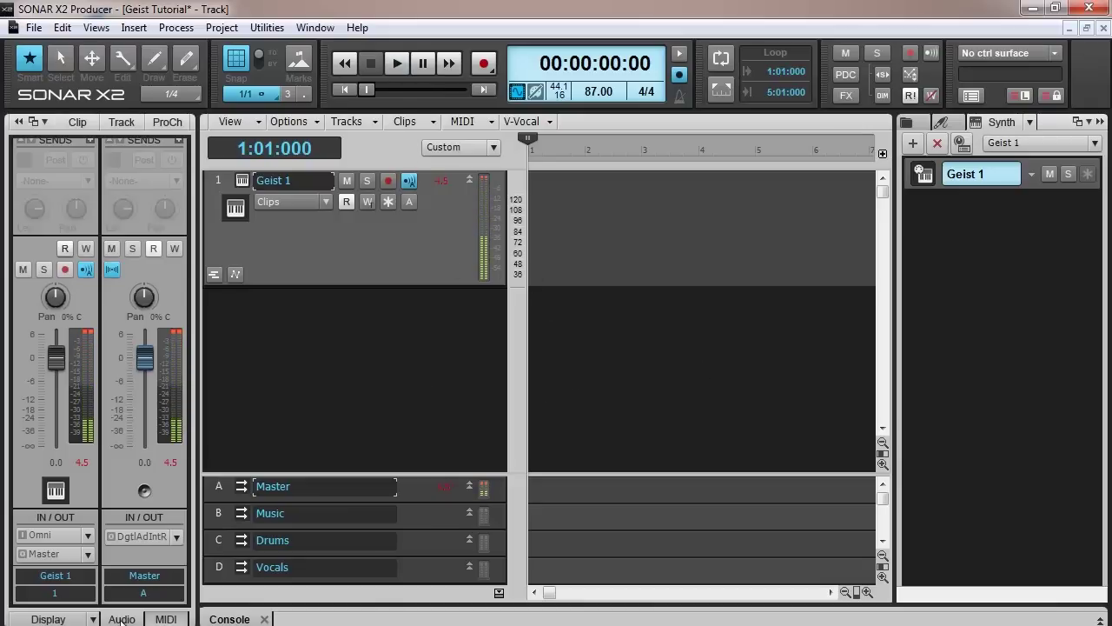
Step: Play the Geist pattern with its window out of the way to check the Geist 1 track's level meters, and reopen Geist
{"action": "left_click", "coordinate": [241, 186]}
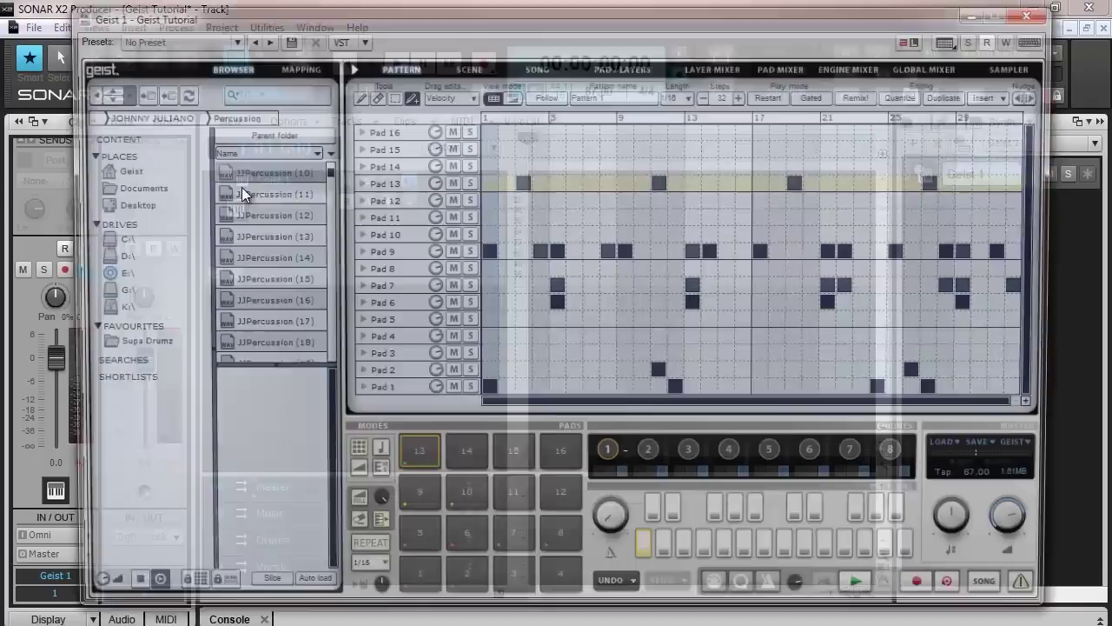
{"action": "left_click", "coordinate": [866, 592]}
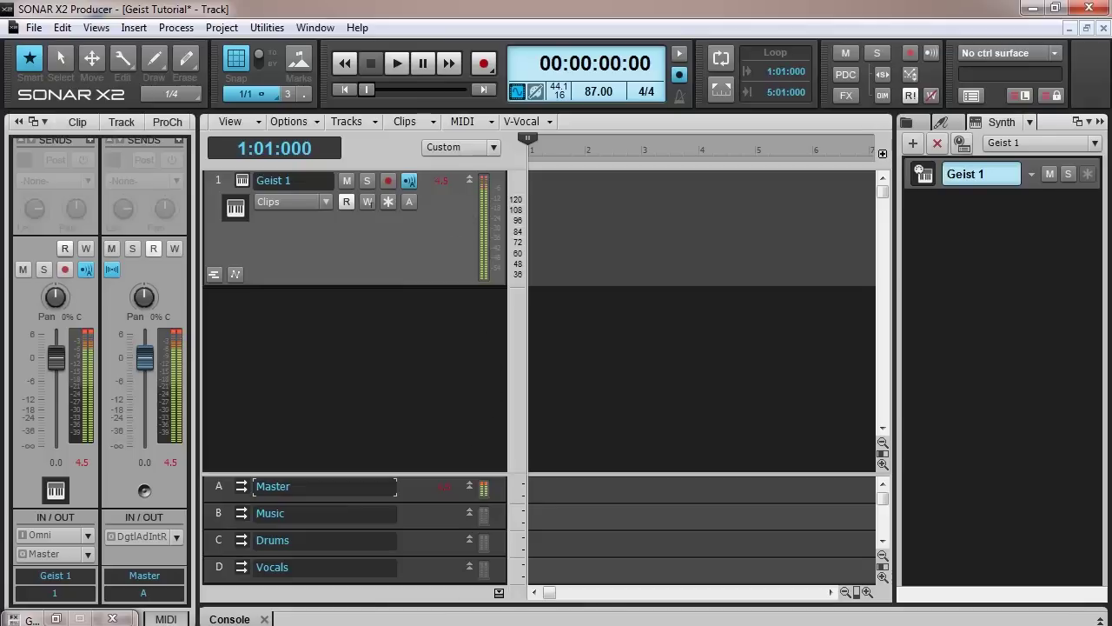
{"action": "left_click", "coordinate": [112, 619]}
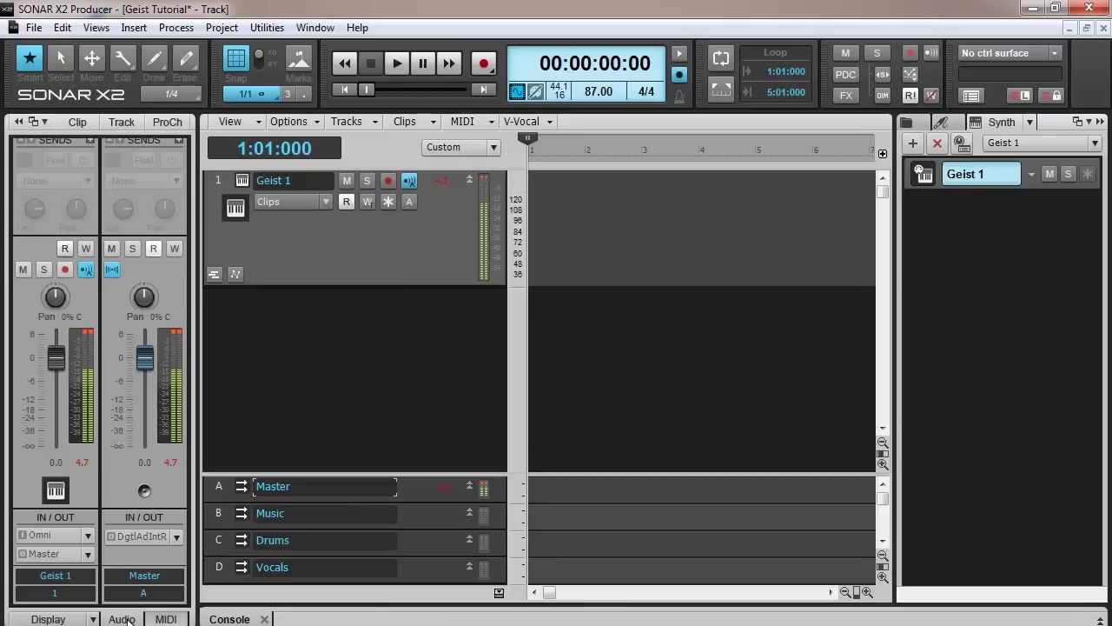
{"action": "left_click", "coordinate": [244, 181]}
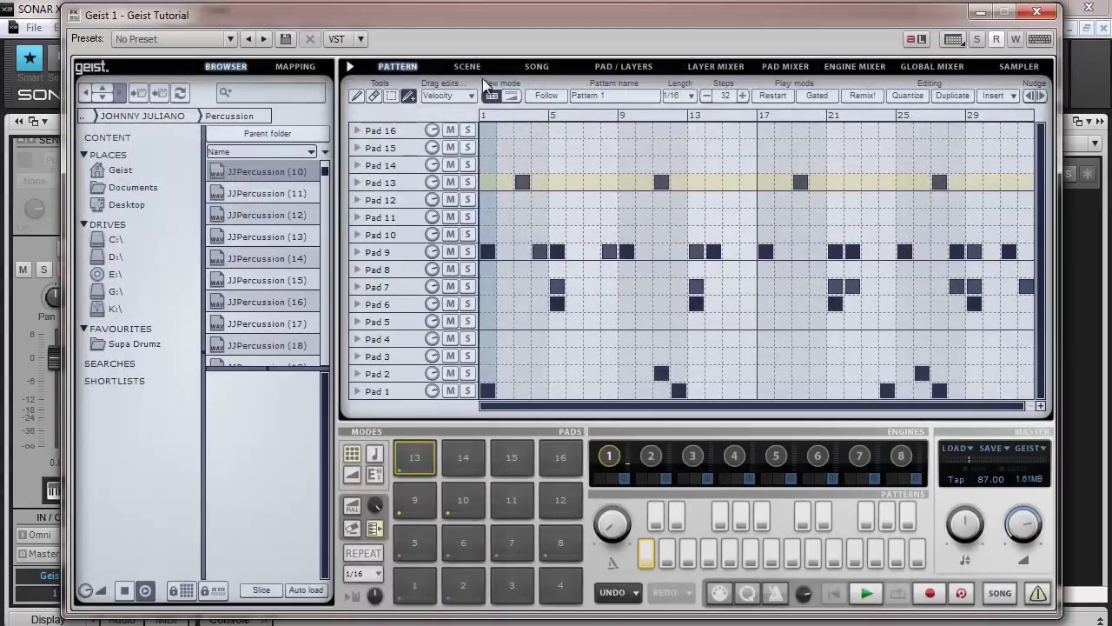
Step: View Geist's scene and song editors and open the pad and layer settings
{"action": "left_click", "coordinate": [476, 66]}
{"action": "left_click", "coordinate": [539, 68]}
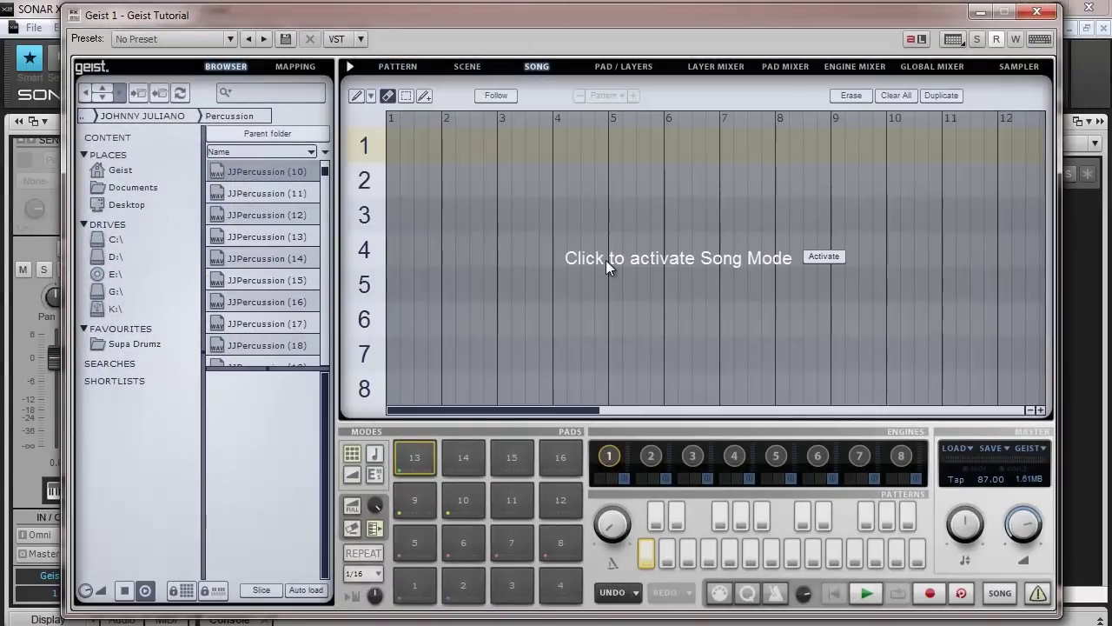
{"action": "left_click", "coordinate": [623, 66]}
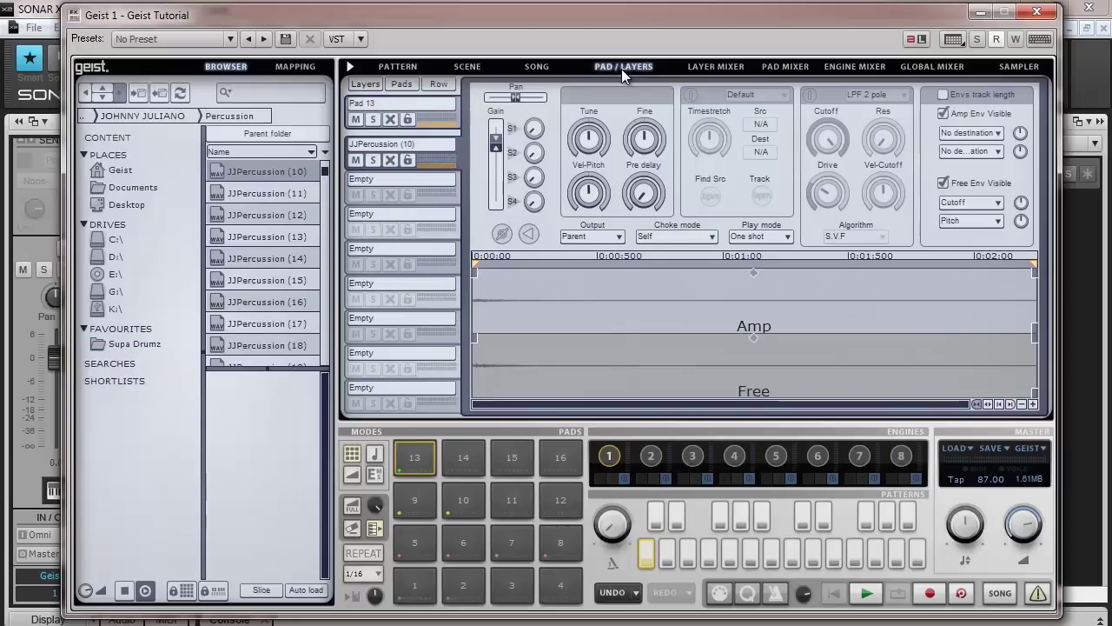
Step: Examine the samples and layer waveforms of the hi-hat, clap and snare pads, including pads 5 to 10
{"action": "left_click", "coordinate": [419, 503]}
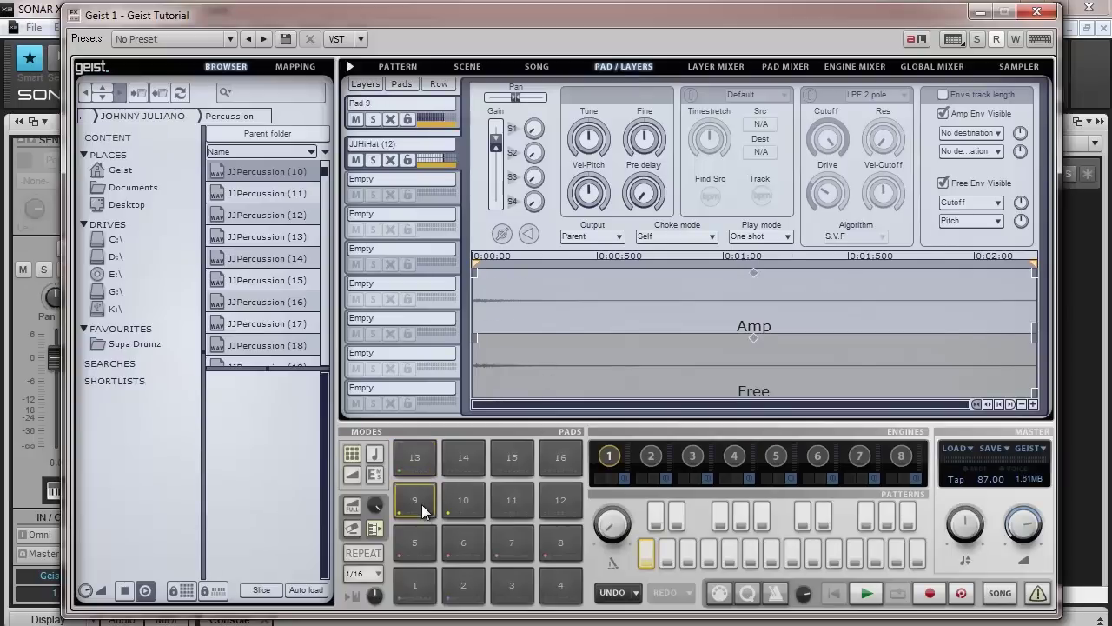
{"action": "left_click", "coordinate": [462, 512]}
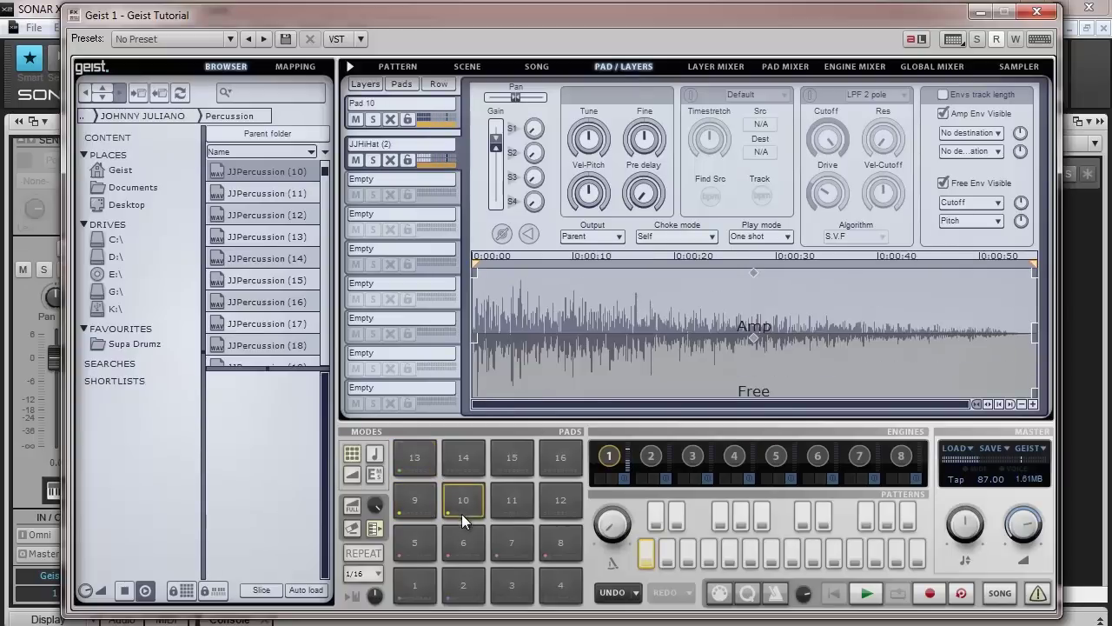
{"action": "left_click", "coordinate": [423, 545]}
{"action": "left_click", "coordinate": [417, 520]}
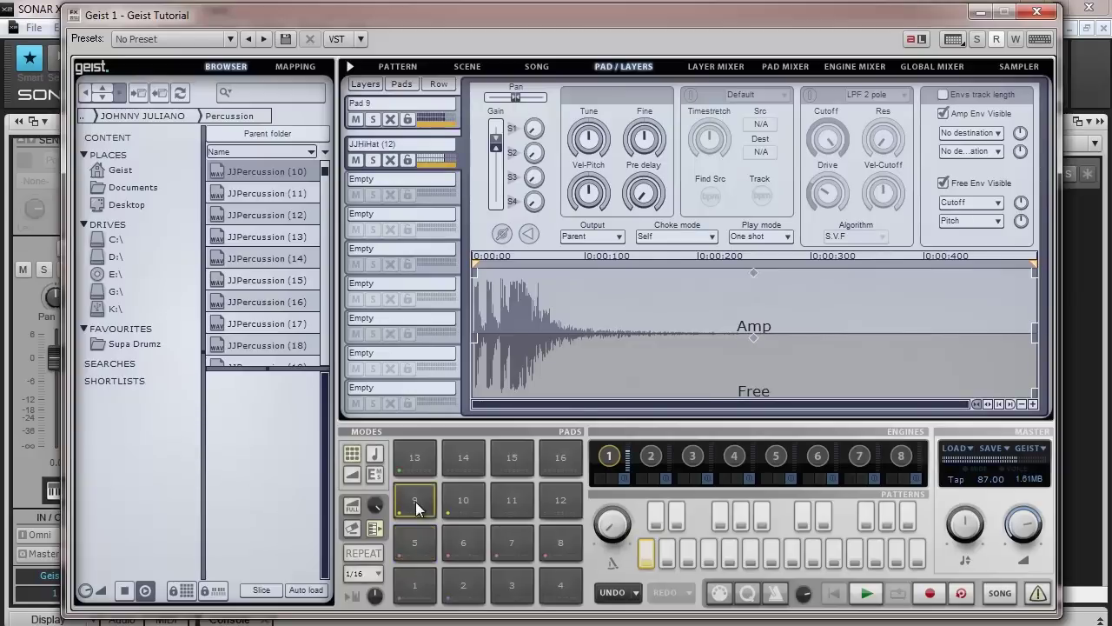
{"action": "left_click", "coordinate": [463, 542]}
{"action": "left_click", "coordinate": [522, 548]}
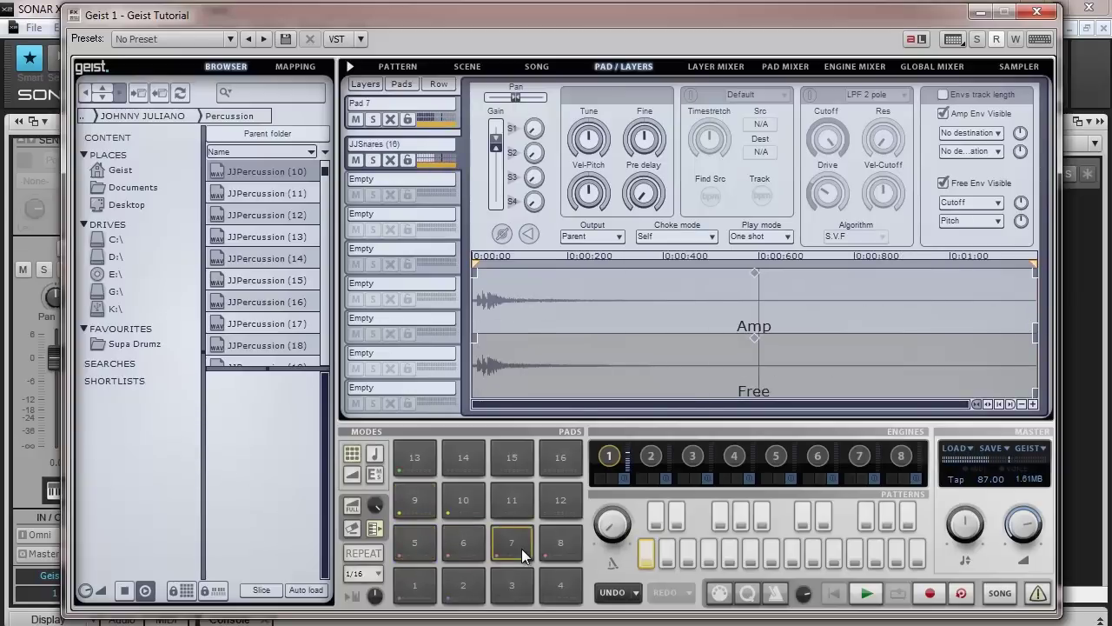
{"action": "left_click", "coordinate": [571, 548]}
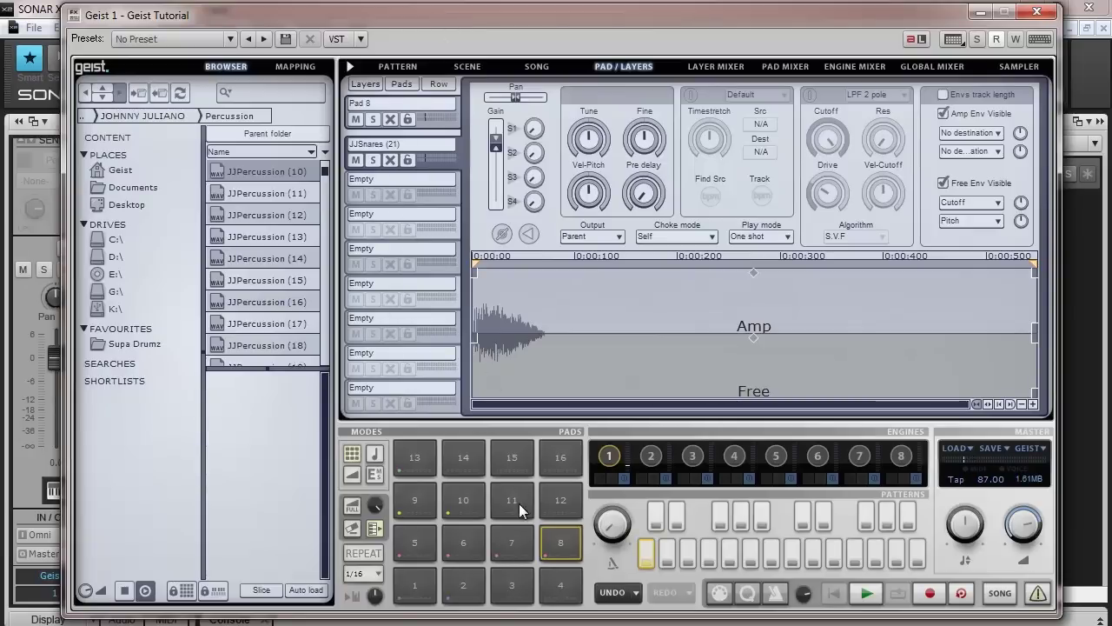
{"action": "left_click", "coordinate": [479, 541]}
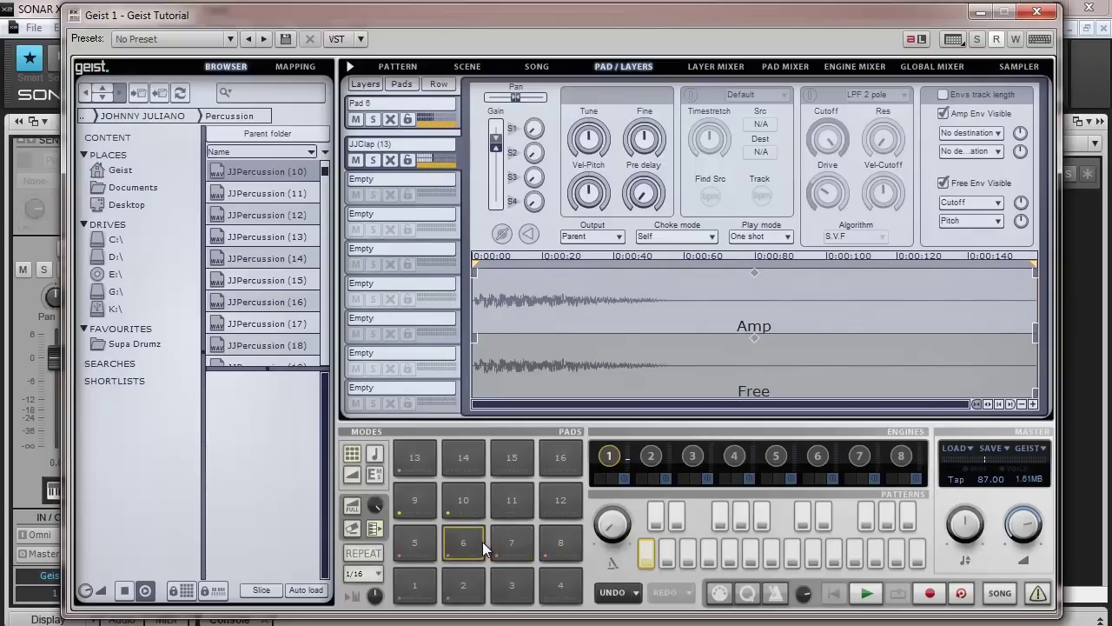